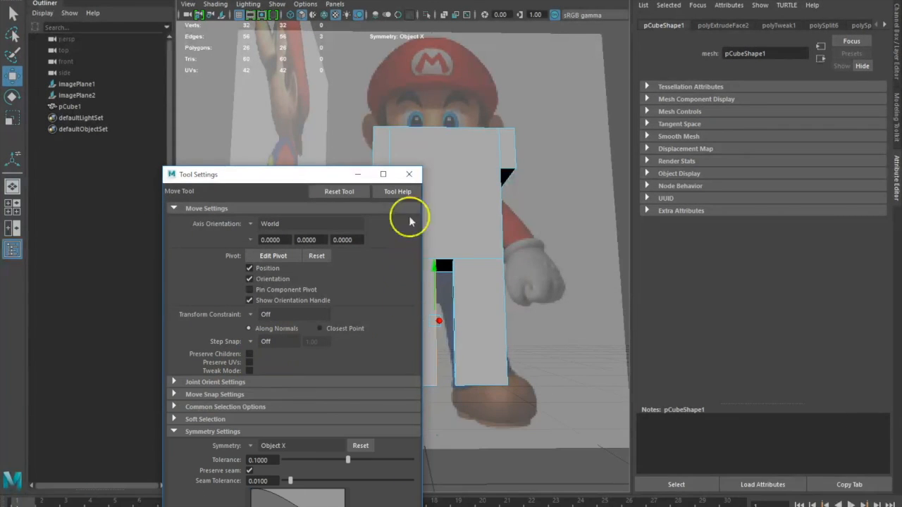
Step: Move the outer bottom vertices of both legs outward in vertex mode to match the trouser width in the front reference
left_click(409, 174)
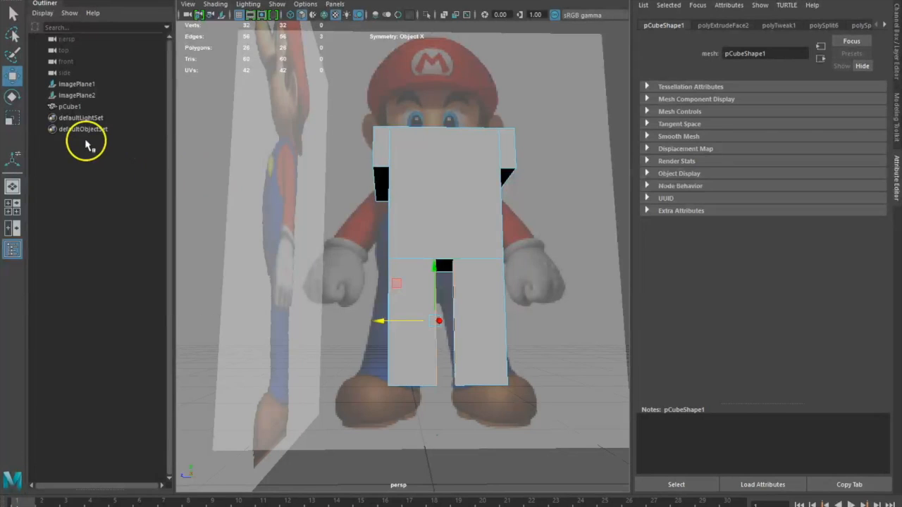
right_click(413, 308)
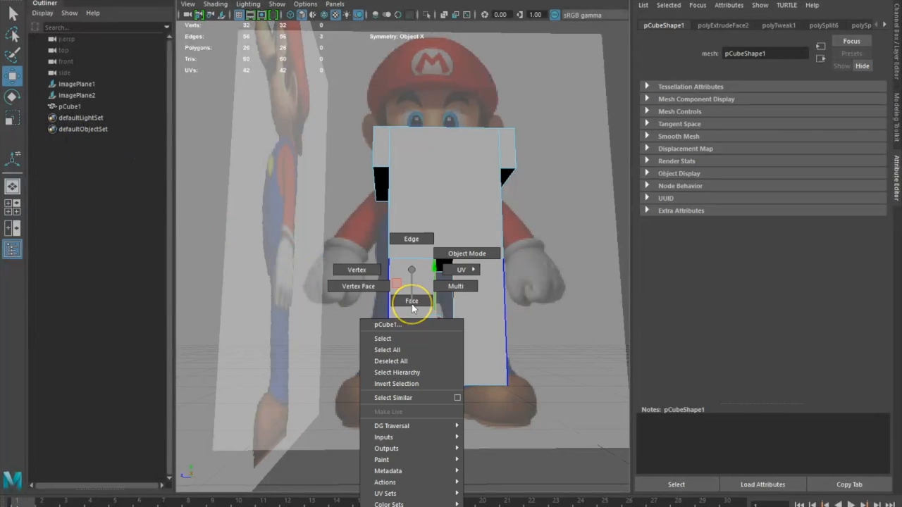
right_click_drag(411, 306, 366, 271)
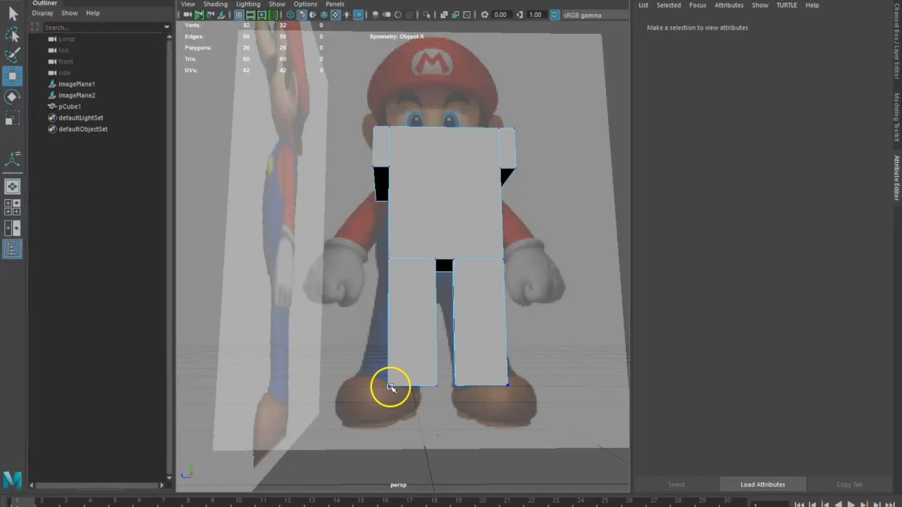
left_click_drag(403, 415, 409, 415, "alt")
left_click(428, 386)
left_click_drag(427, 386, 411, 373)
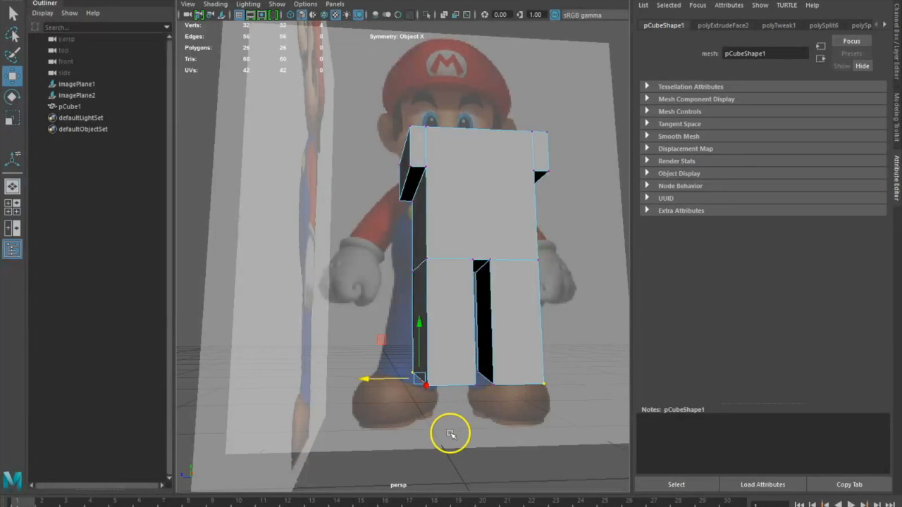
left_click_drag(455, 430, 452, 425, "alt")
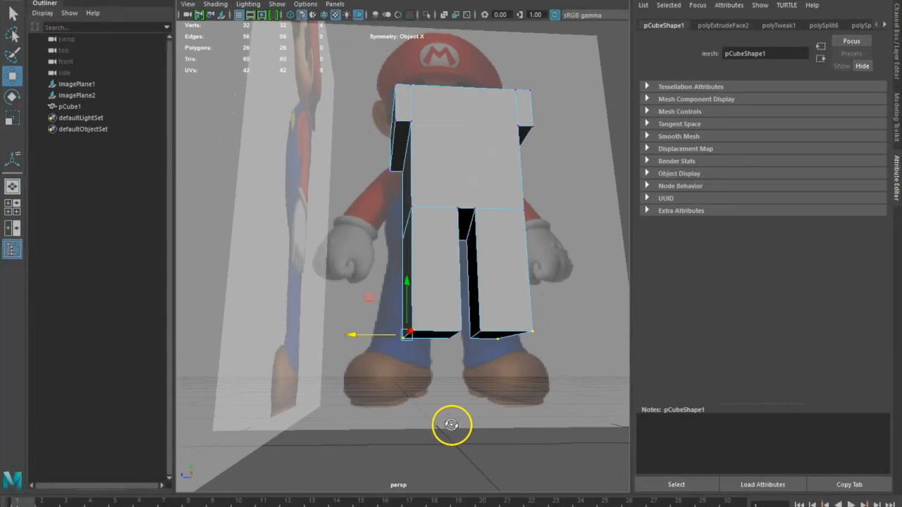
left_click(421, 360)
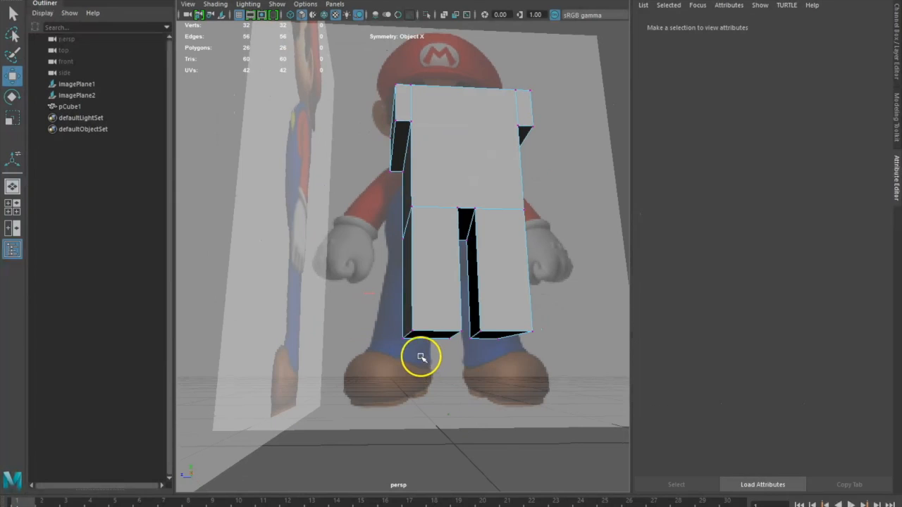
left_click_drag(421, 358, 396, 313)
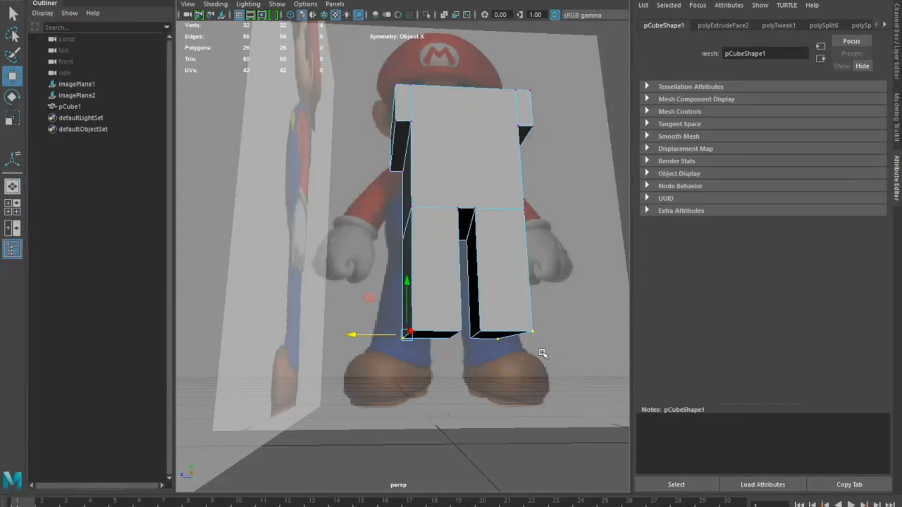
left_click_drag(551, 349, 547, 349, "alt")
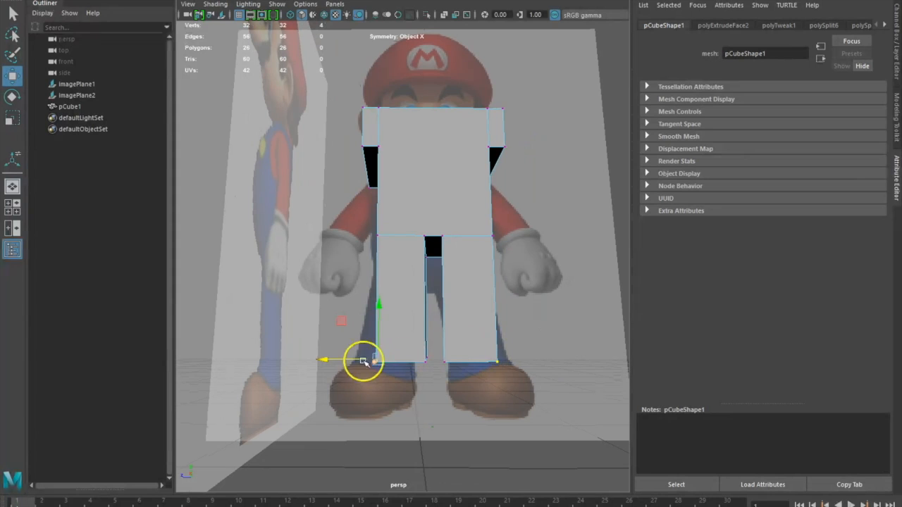
left_click_drag(326, 360, 305, 360)
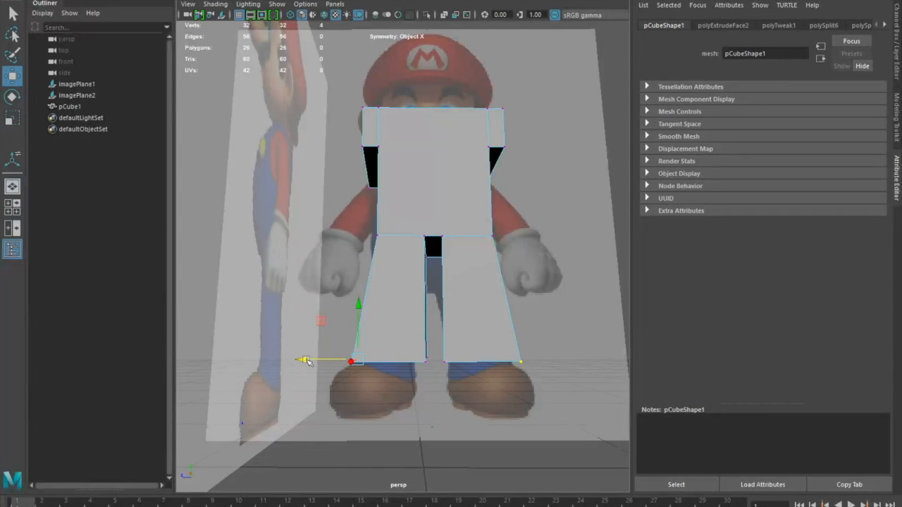
Step: Move the inner bottom vertices of both legs apart and slightly downward to follow the reference trouser hems
left_click(409, 374)
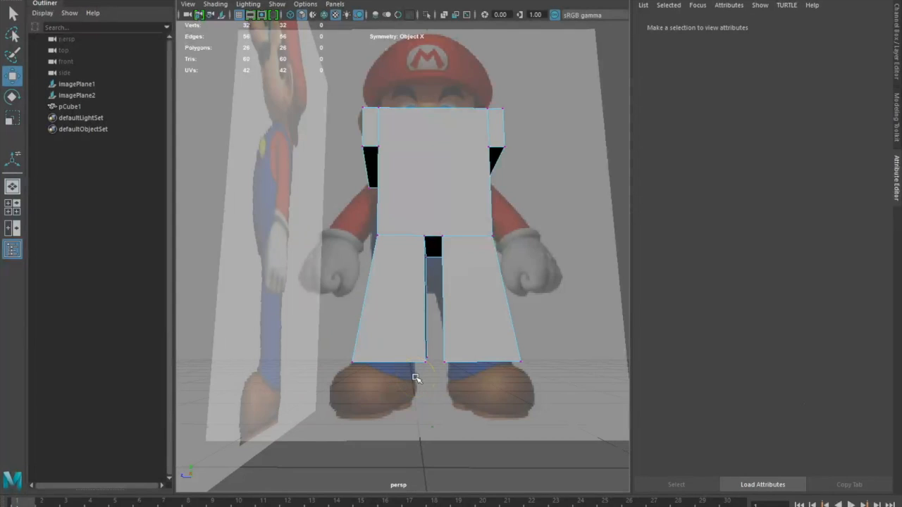
left_click_drag(430, 378, 418, 331)
left_click_drag(372, 362, 357, 357)
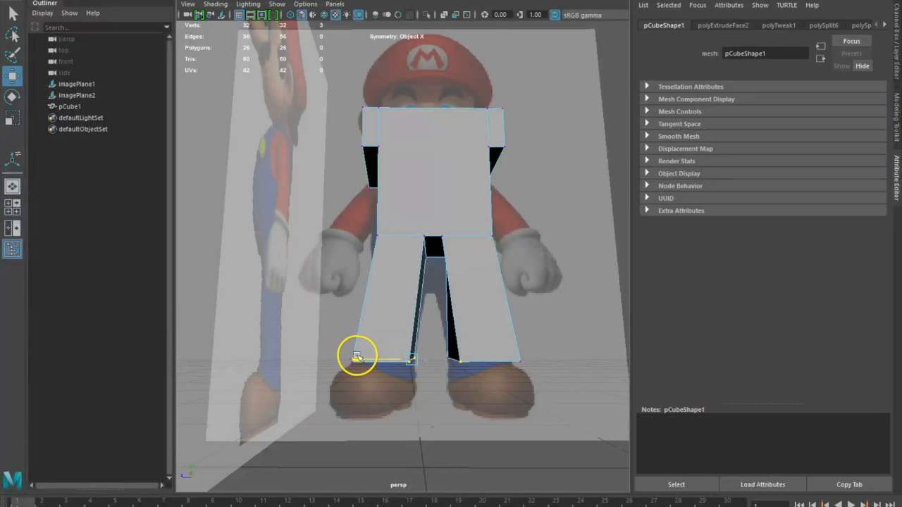
left_click_drag(413, 296, 409, 319)
Step: Select all the bottom vertices of both legs and raise them slightly above the reference shoes
left_click_drag(543, 394, 567, 419, "alt")
scroll(567, 419, "down", 2)
scroll(569, 419, "up", 1)
middle_click_drag(542, 436, 539, 408, "alt")
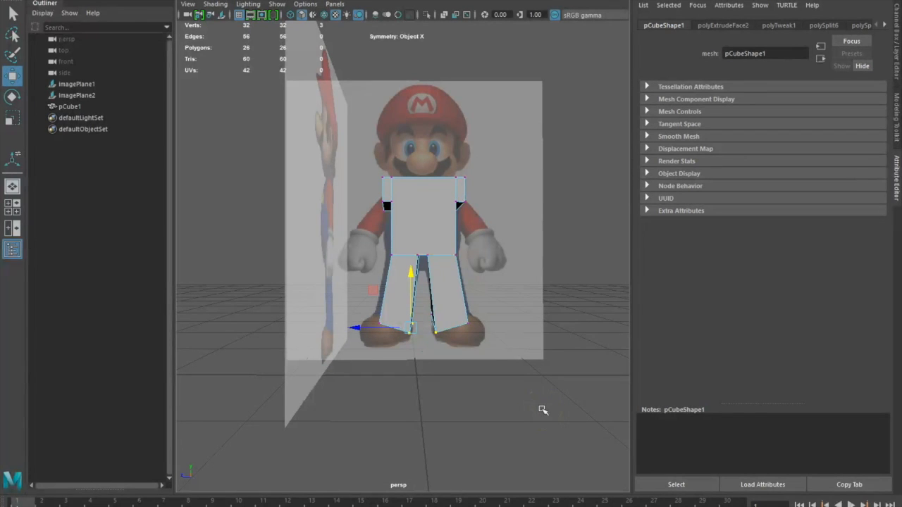
left_click(491, 374)
left_click_drag(501, 372, 359, 297)
left_click_drag(407, 274, 394, 263)
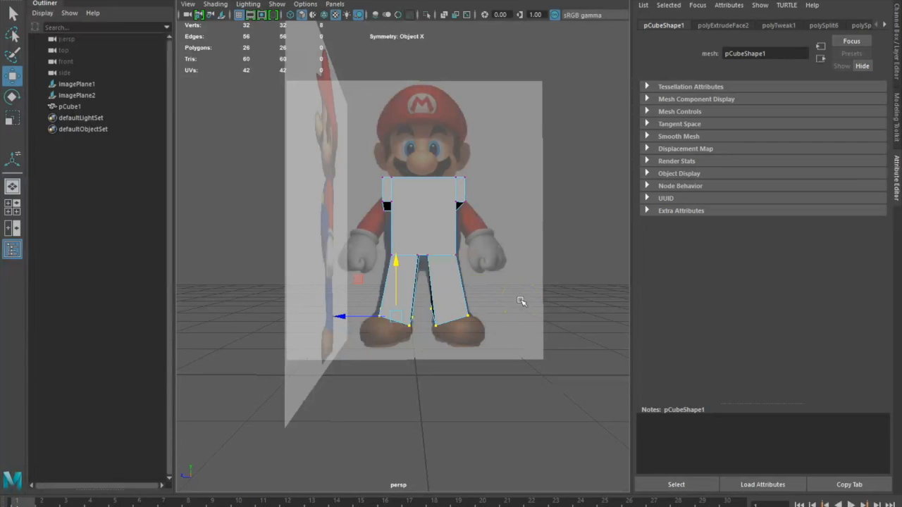
mouse_move(538, 315)
left_mouse_down("alt")
mouse_move(526, 317)
mouse_move(549, 312)
mouse_move(517, 298)
mouse_move(550, 296)
mouse_move(561, 312)
mouse_move(539, 329)
mouse_move(535, 316)
left_mouse_up("alt")
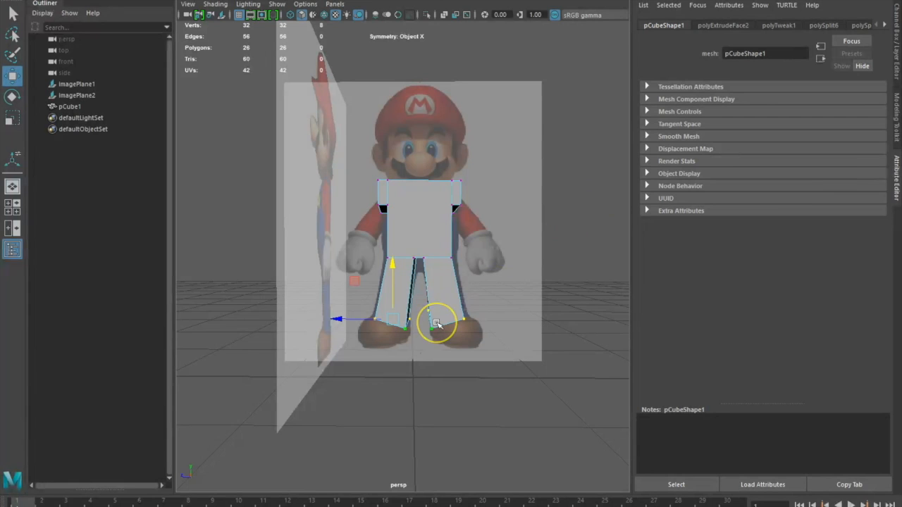
Step: Assign a new Phong material to the front face of the torso and set its color to blue
right_click(429, 220)
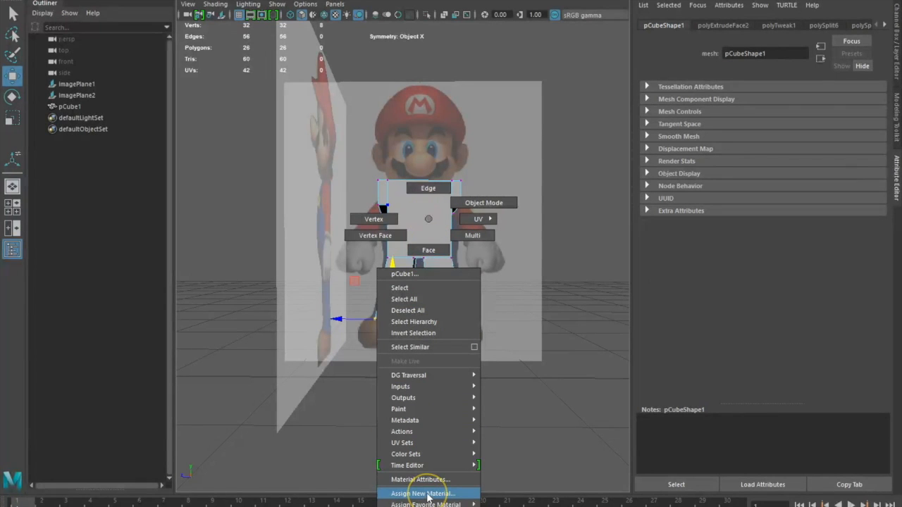
left_click(429, 248)
left_click(437, 224)
right_click_drag(437, 226, 438, 496)
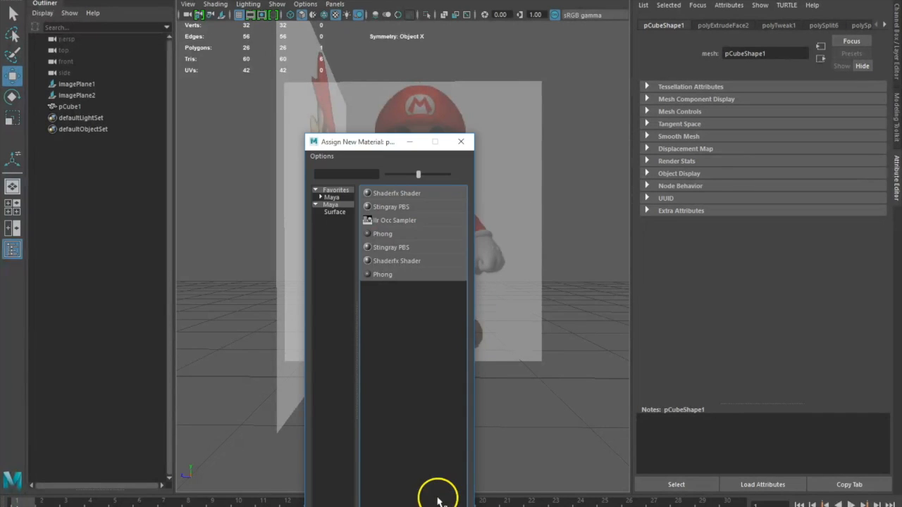
left_click(383, 275)
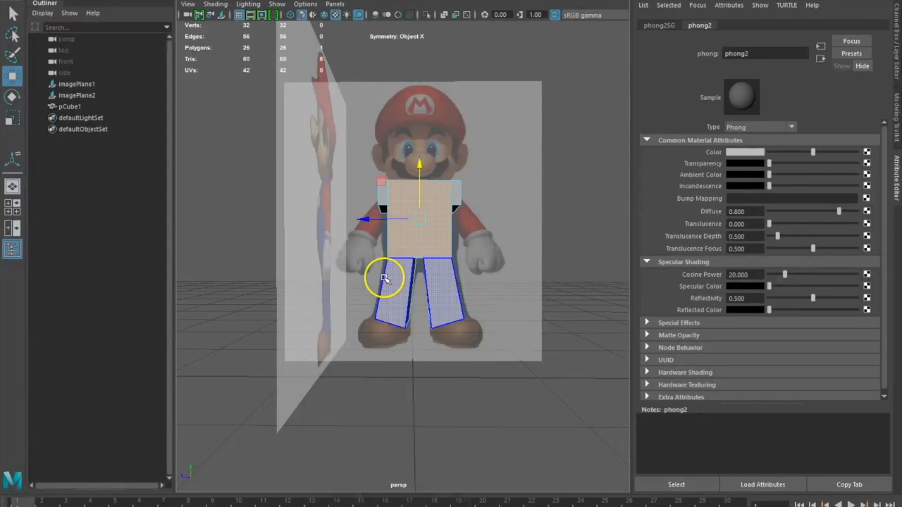
left_click(735, 154)
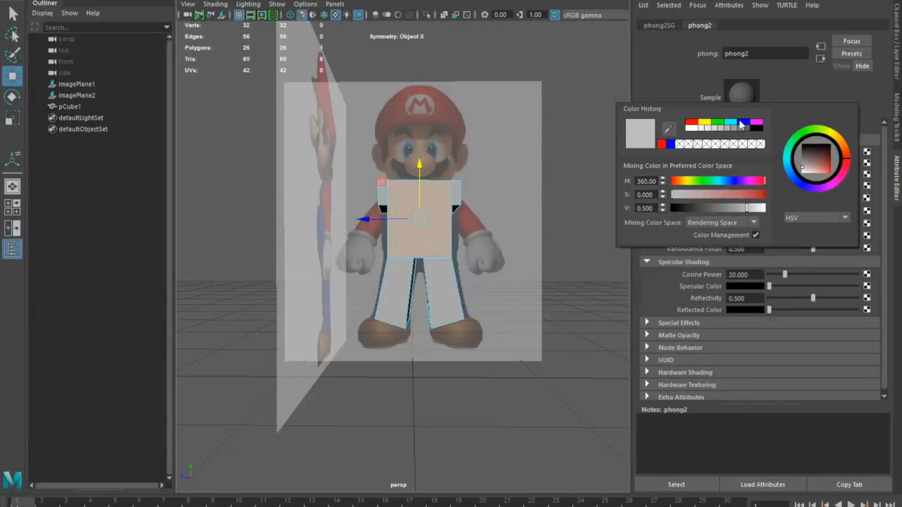
left_click(741, 124)
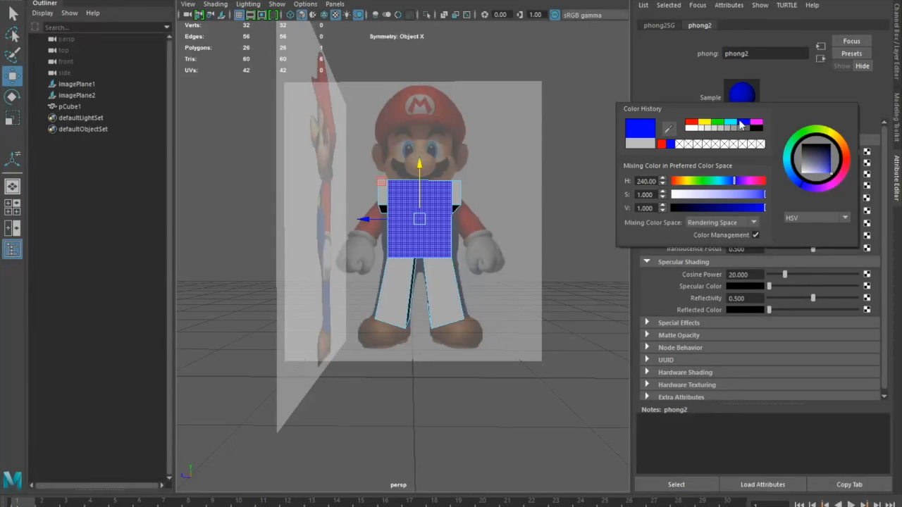
left_click(572, 268)
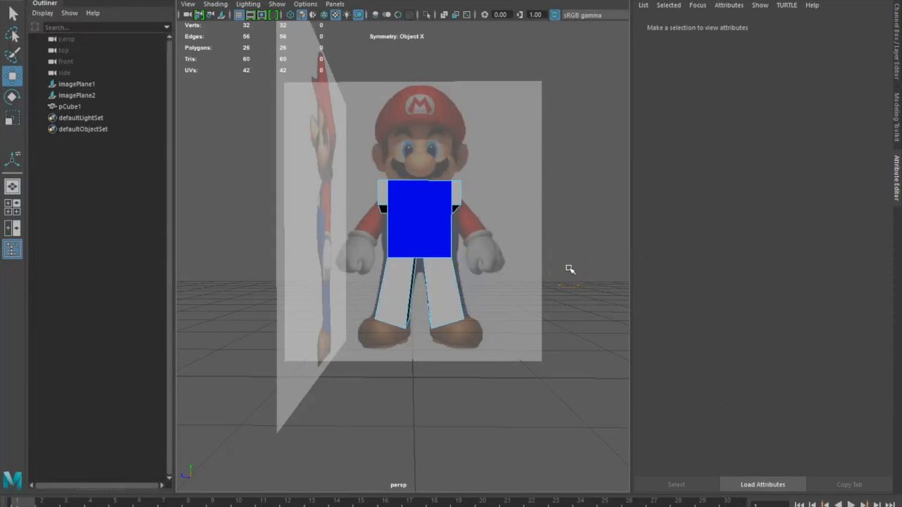
Step: Try to assign a new Phong material to all faces of both legs
left_click_drag(568, 387, 356, 269)
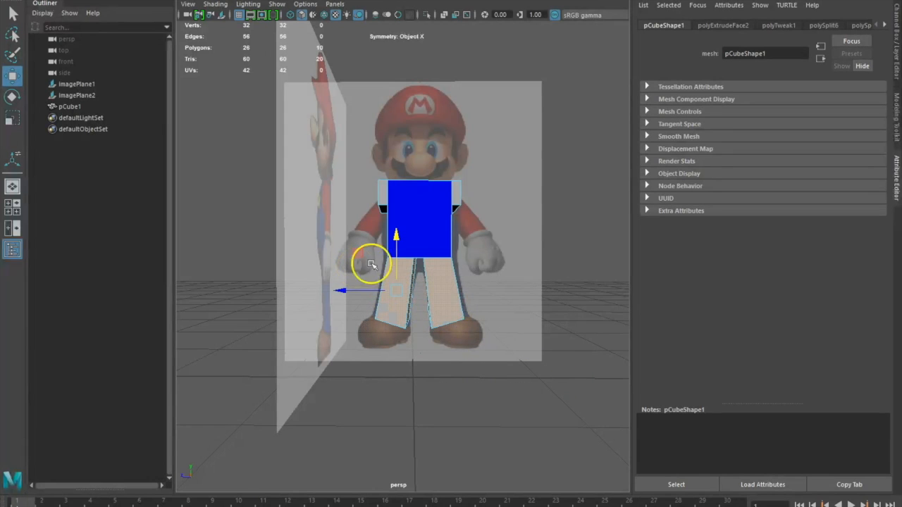
left_click(547, 408)
left_click_drag(547, 408, 358, 265)
right_click_drag(448, 272, 444, 506)
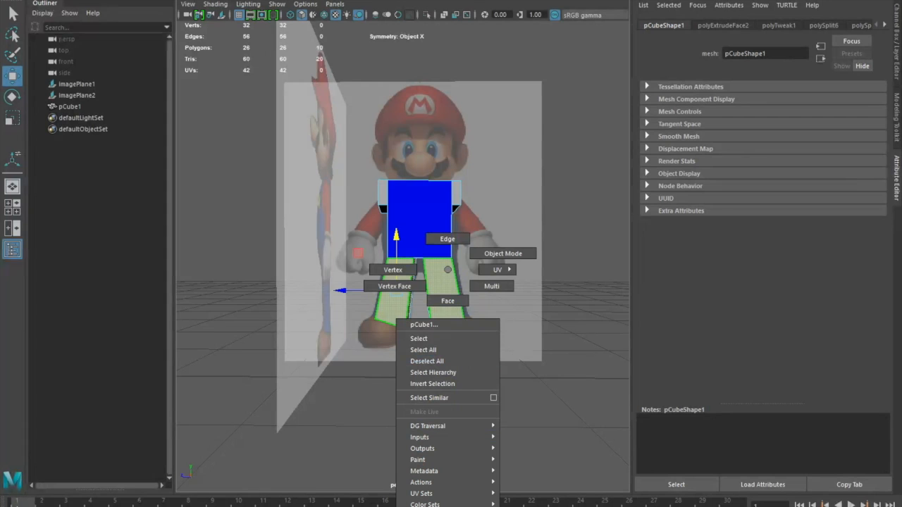
right_click_drag(444, 506, 443, 506)
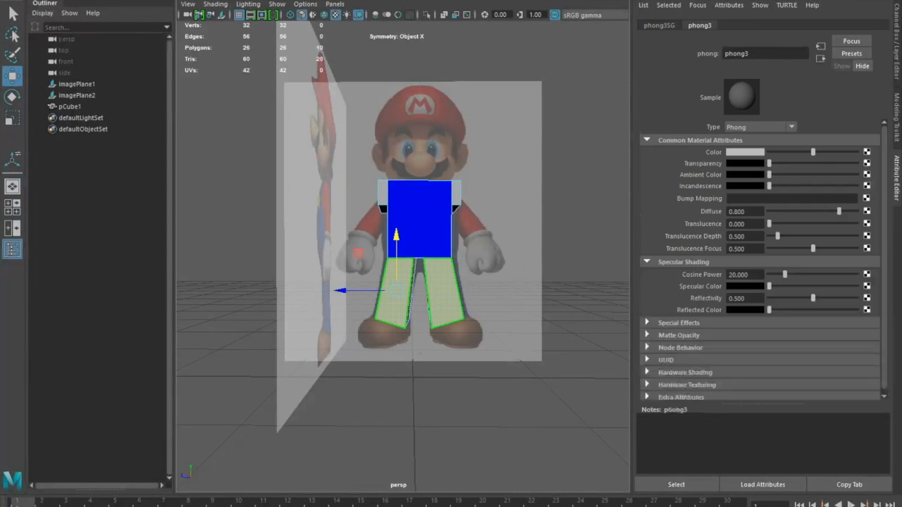
left_click(542, 429)
left_click_drag(505, 358, 362, 279)
key("ctrl+z")
Step: Assign a new Phong material named suitBlue to the front faces of both legs and set its color to blue
left_click(397, 304)
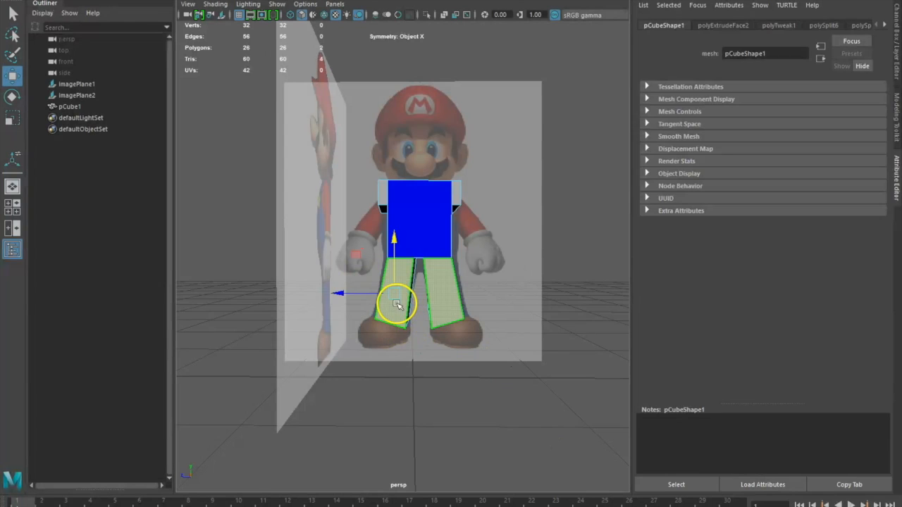
right_click_drag(396, 272, 376, 504)
left_click(392, 275)
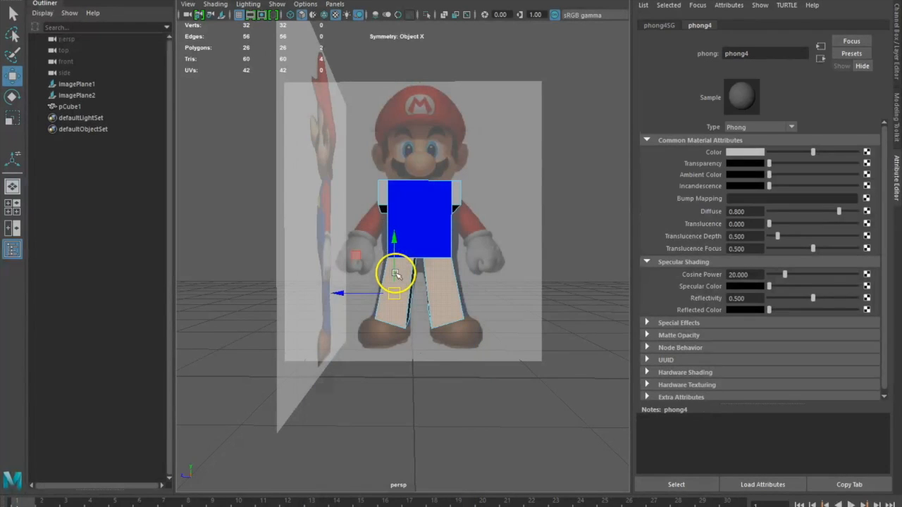
double_click(743, 52)
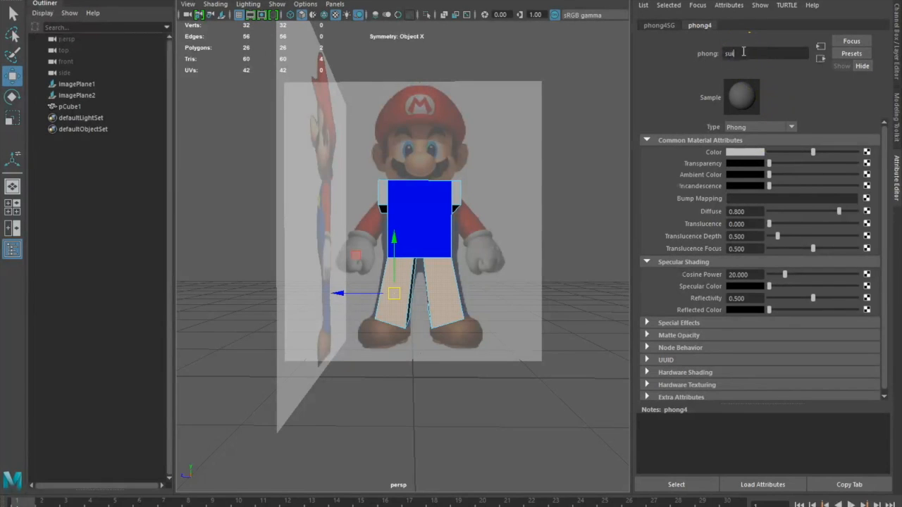
left_click(735, 152)
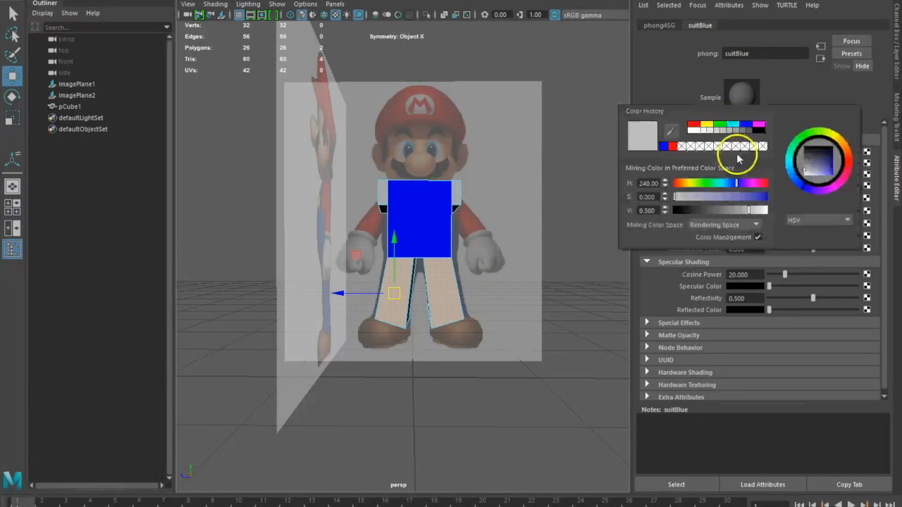
left_click(744, 125)
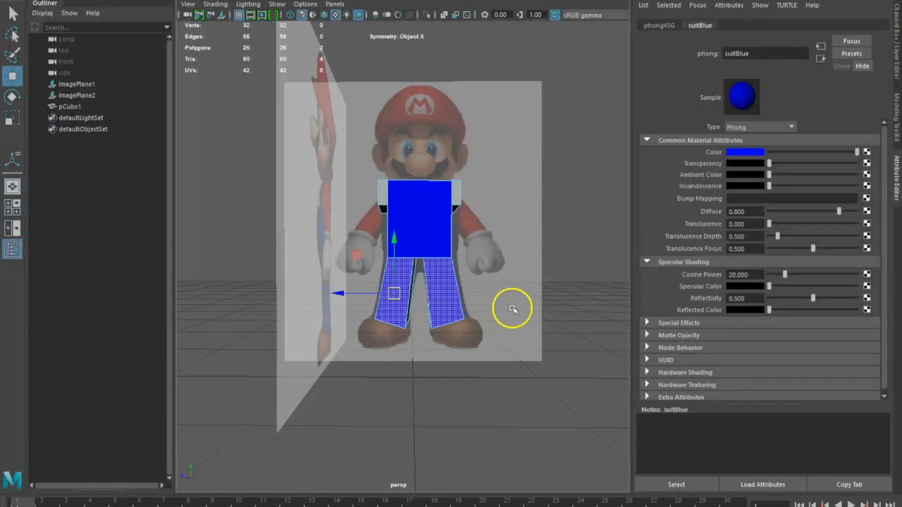
left_click(512, 309)
Step: Apply the existing suitBlue material to all faces of both legs
left_click_drag(550, 338, 451, 342, "alt")
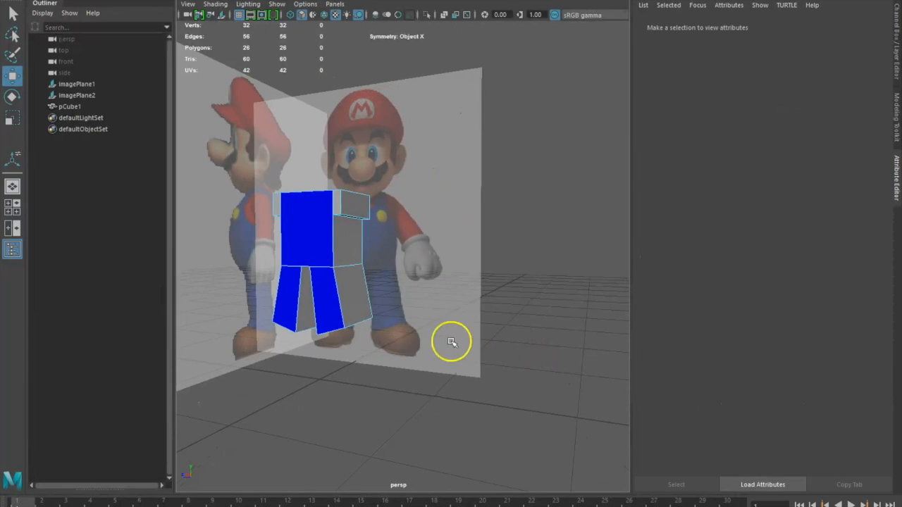
left_click_drag(387, 358, 261, 278)
right_click(365, 286)
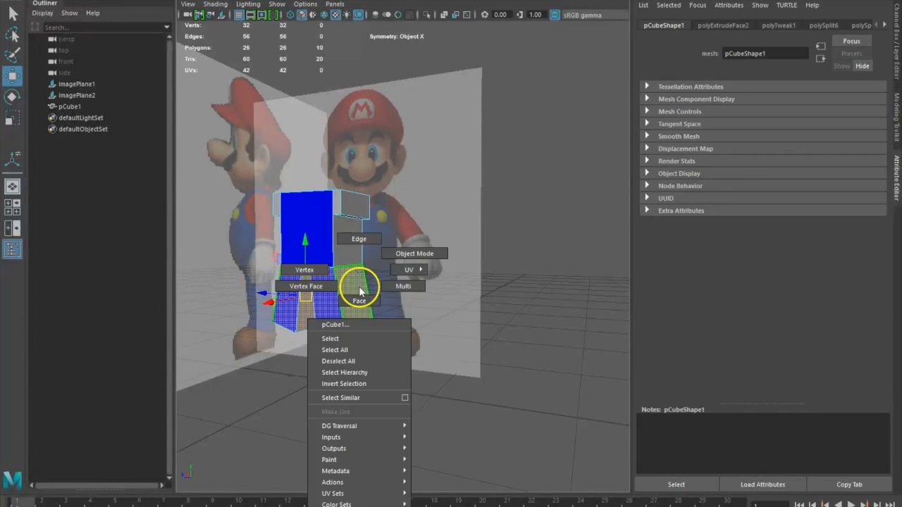
right_click(365, 286)
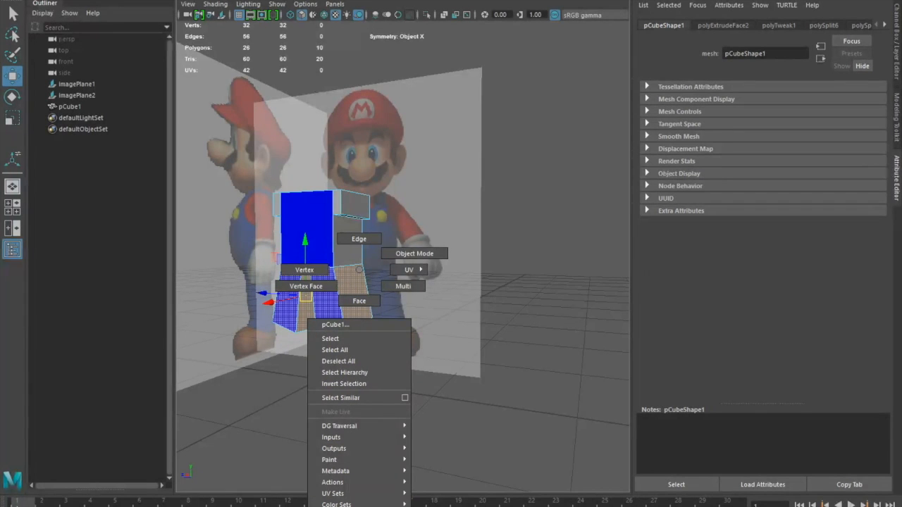
left_click(468, 423)
Step: Assign a new Phong material named suitBlue to the two side faces of the torso
mouse_move(351, 410)
left_mouse_down("alt")
mouse_move(418, 407)
mouse_move(337, 414)
left_mouse_up("alt")
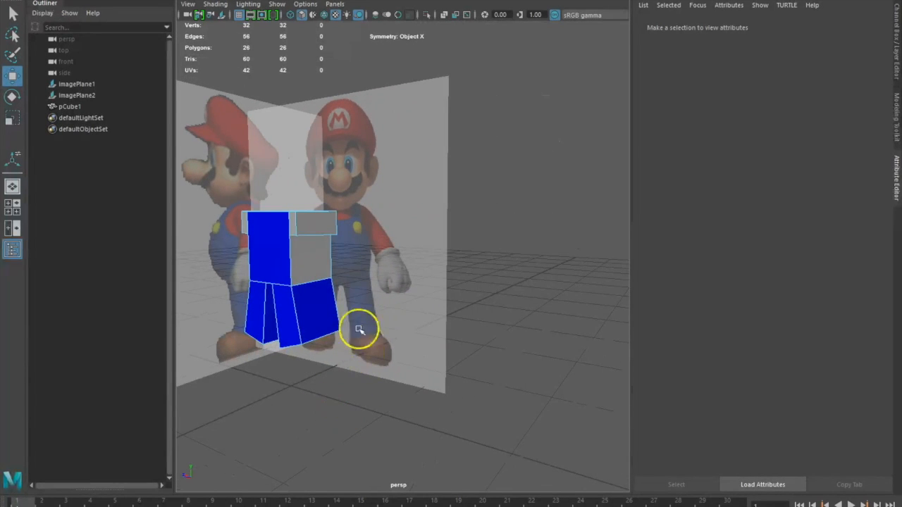
left_click(308, 264)
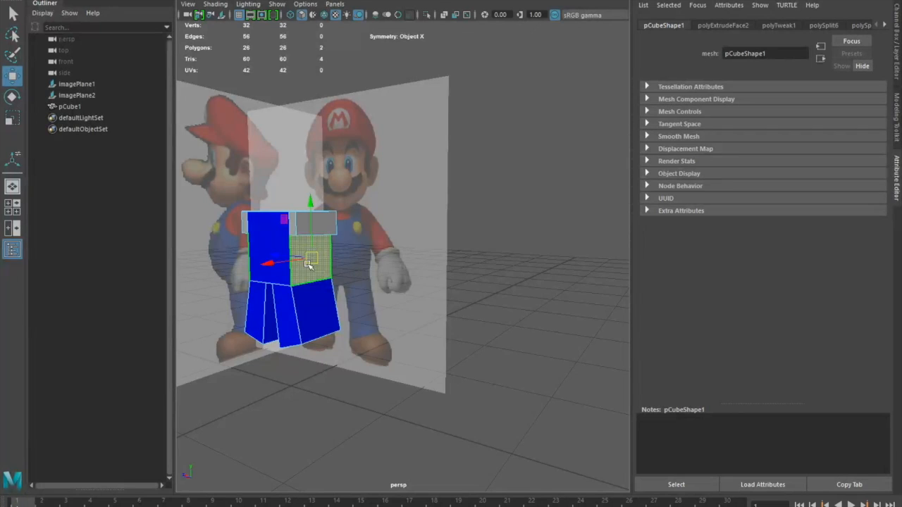
right_click_drag(308, 271, 298, 493)
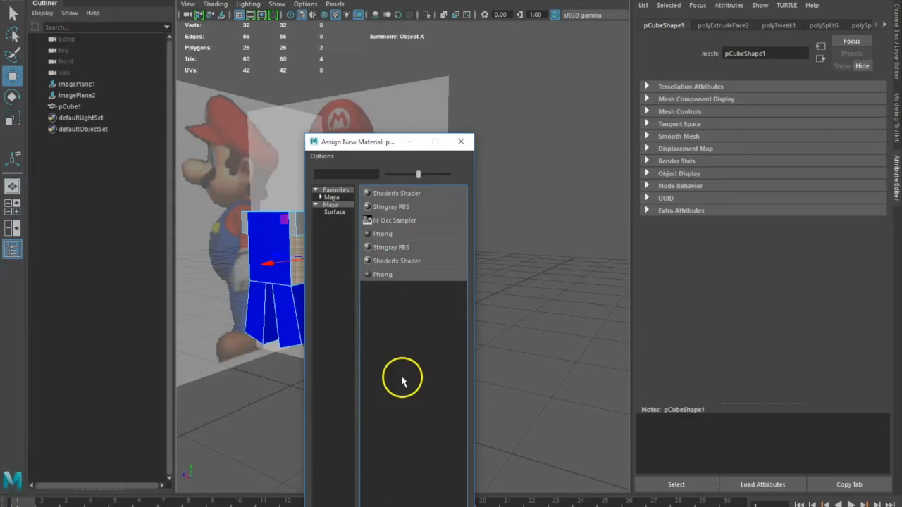
left_click(386, 277)
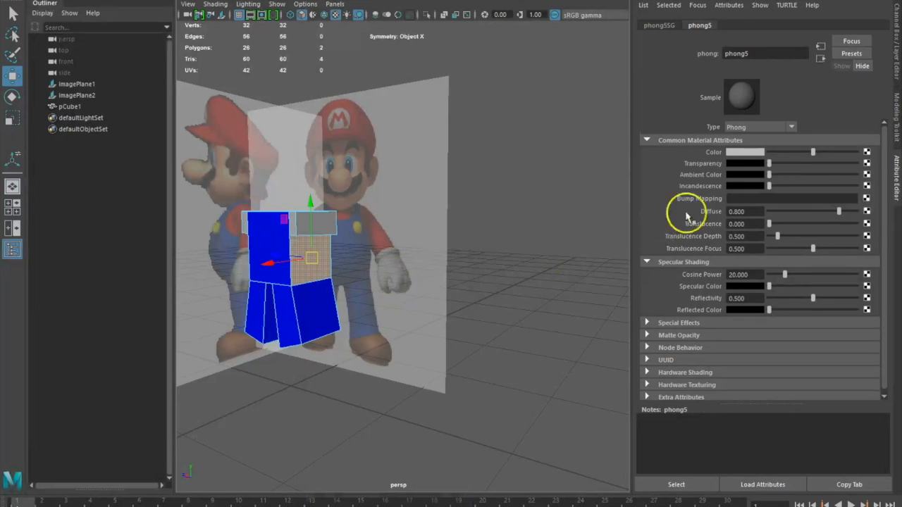
double_click(727, 55)
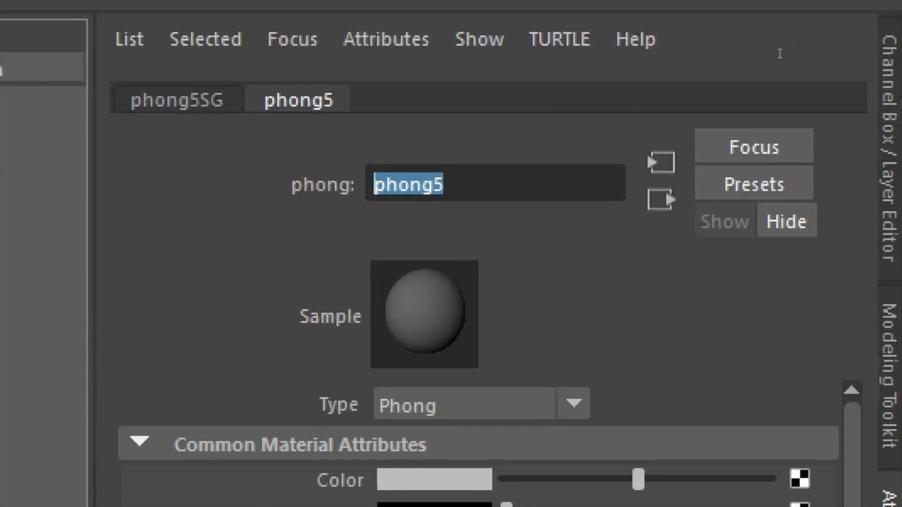
type("sui")
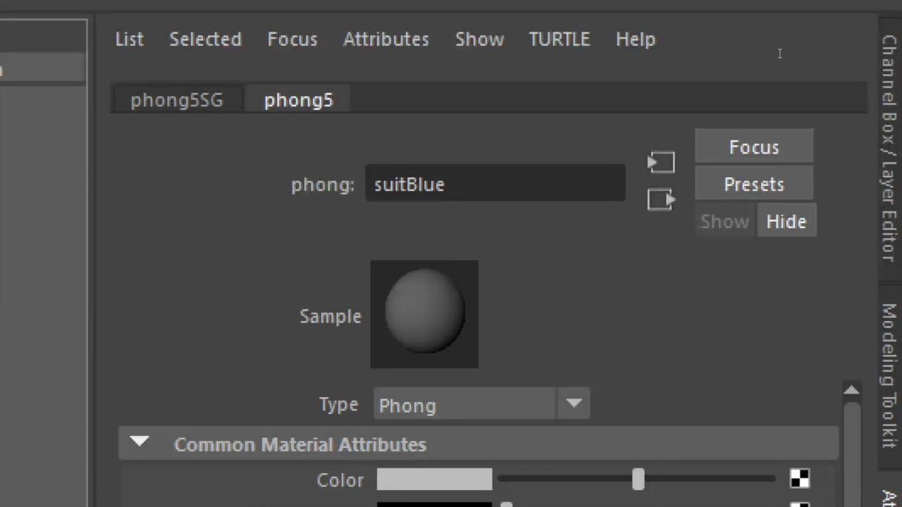
type("tBlue")
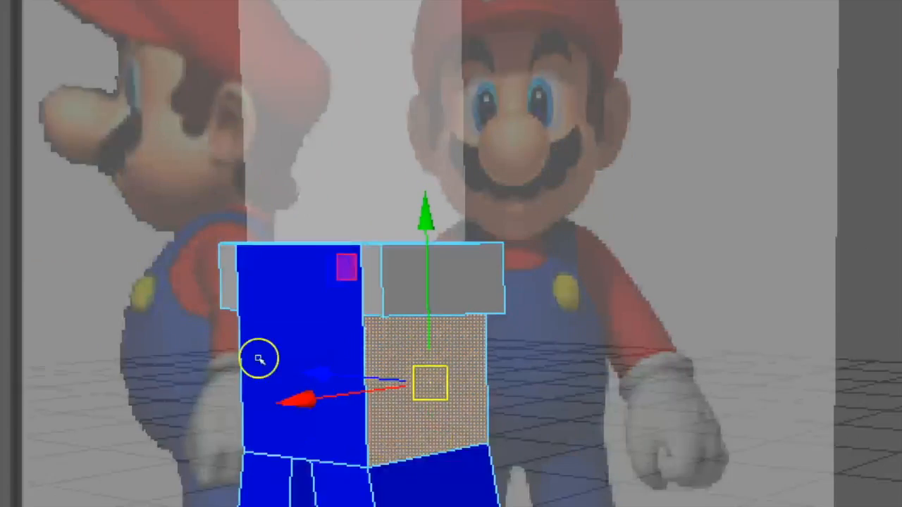
Step: Apply the existing blue suit material to the side faces of the torso
left_click(530, 442)
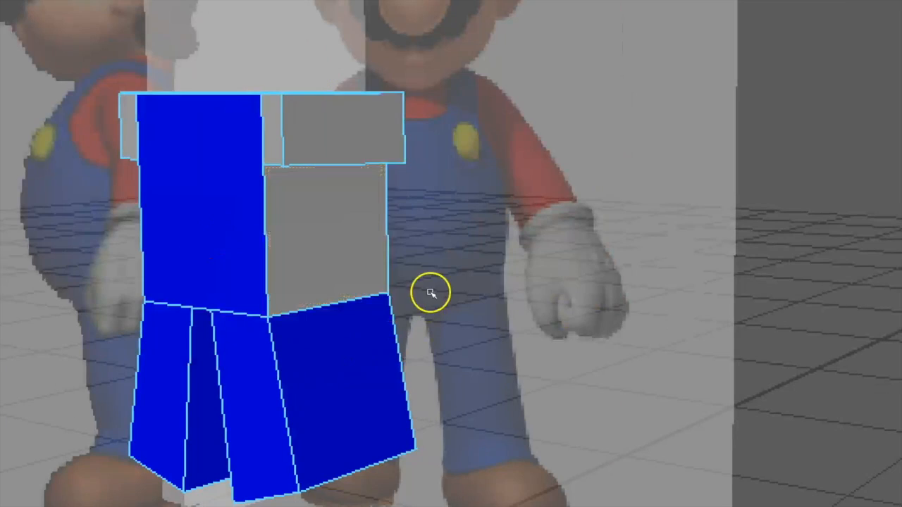
left_click(412, 407)
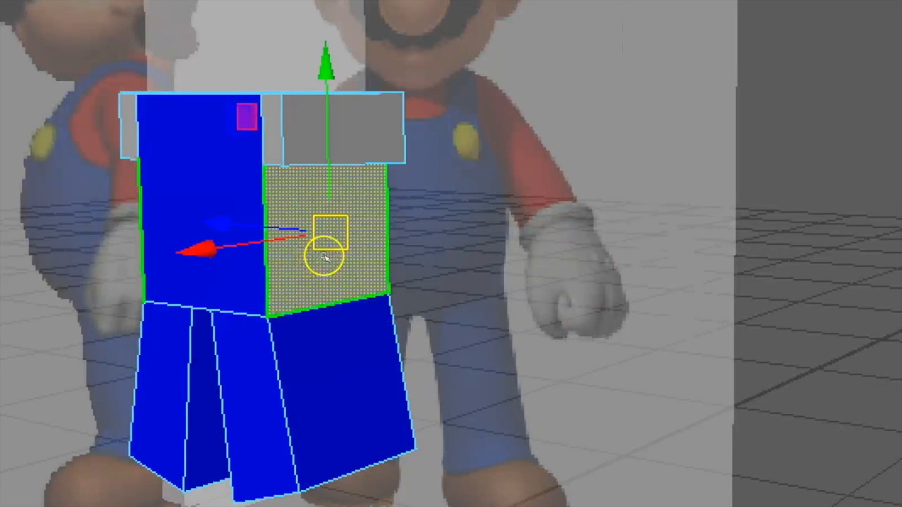
right_click(322, 257)
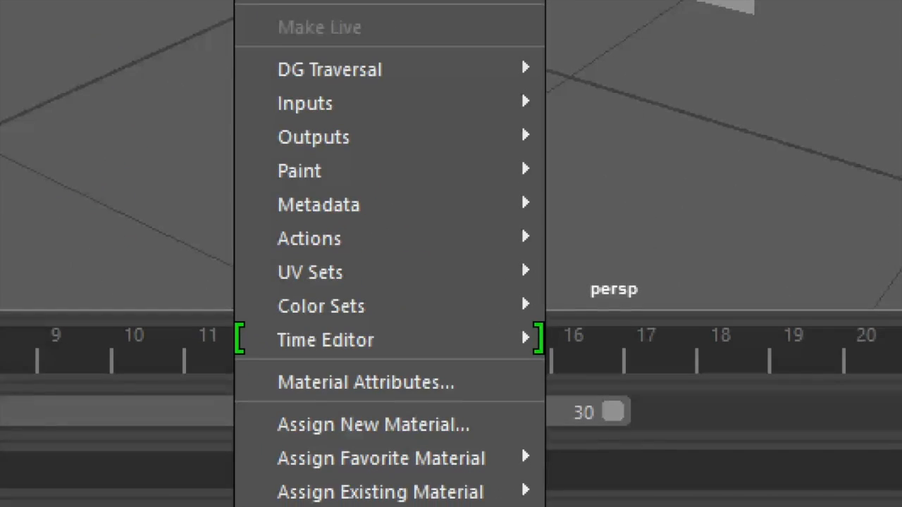
mouse_move(380, 492)
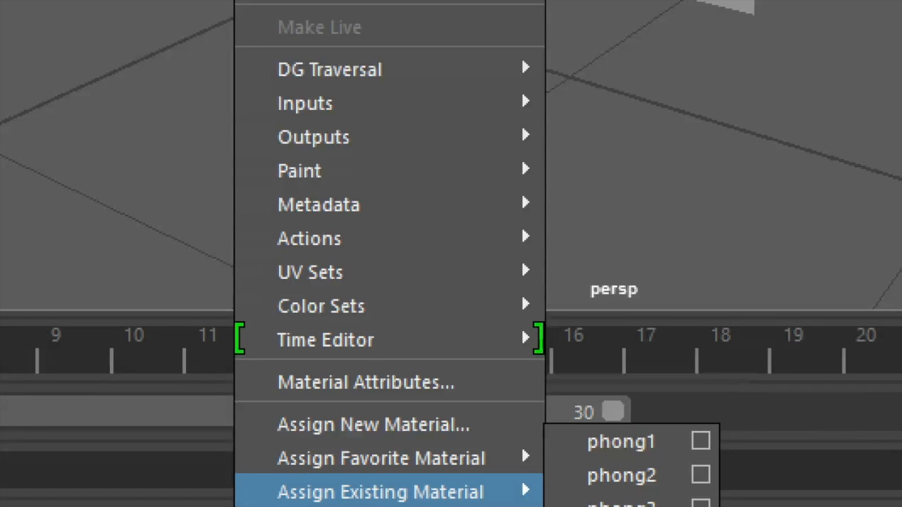
left_click(621, 505)
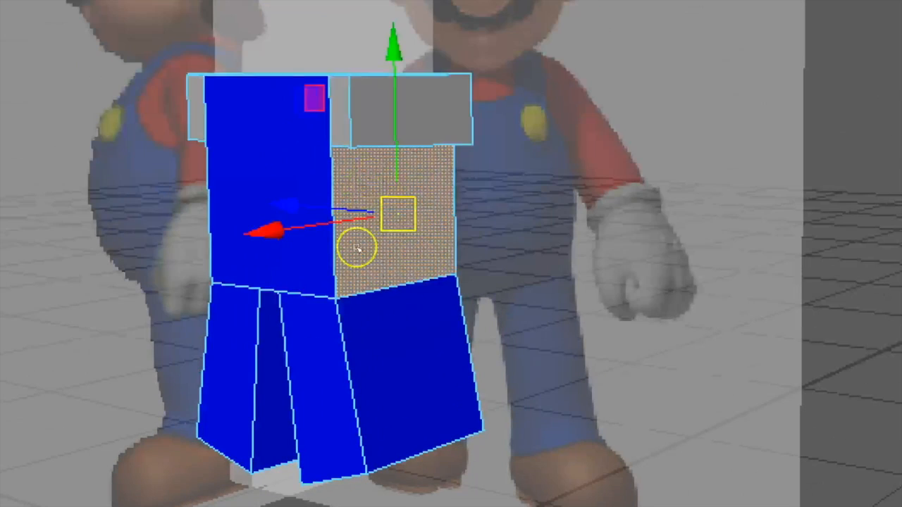
left_click(330, 257)
right_click_drag(332, 258, 322, 506)
right_click_drag(324, 439, 687, 506)
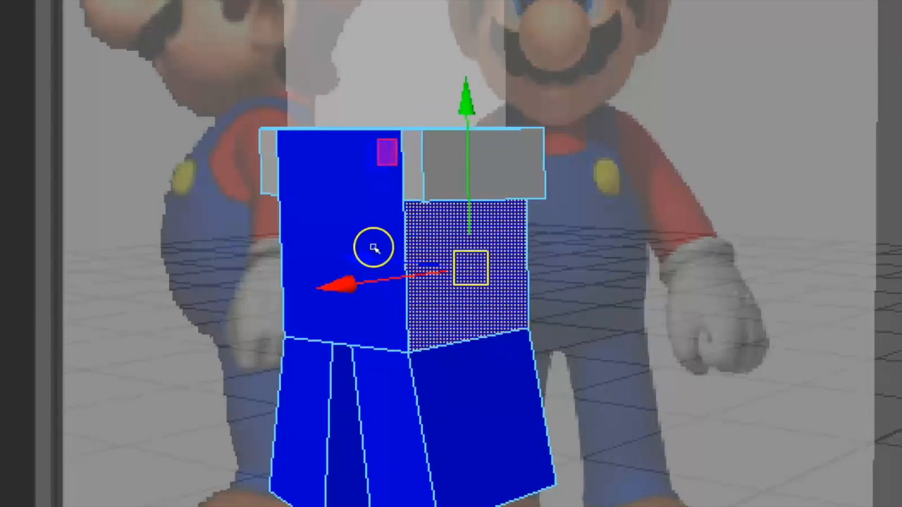
left_click(258, 311)
Step: Select the outer end faces of both shoulder blocks and close the Magnifier window
left_click_drag(238, 311, 292, 310, "alt")
mouse_move(467, 275)
left_mouse_down("alt")
mouse_move(475, 275)
mouse_move(459, 286)
left_mouse_up("alt")
left_click(393, 278)
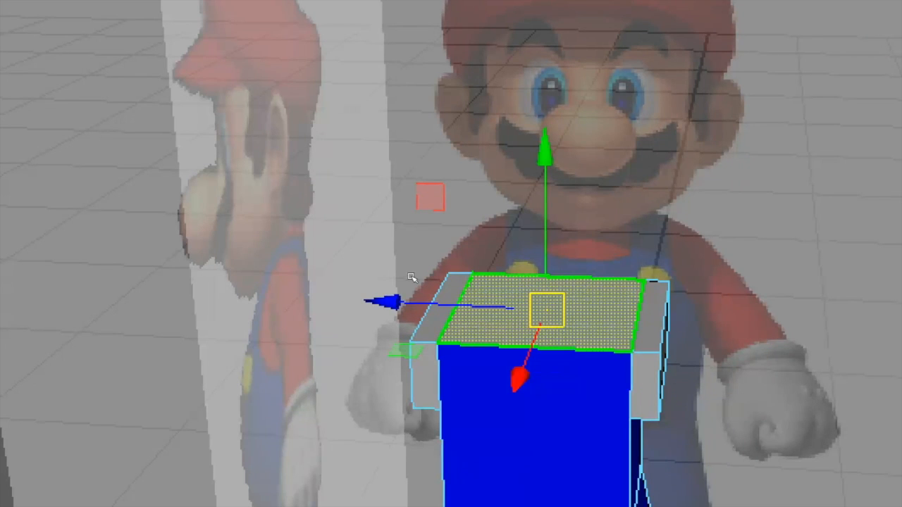
left_click(570, 280)
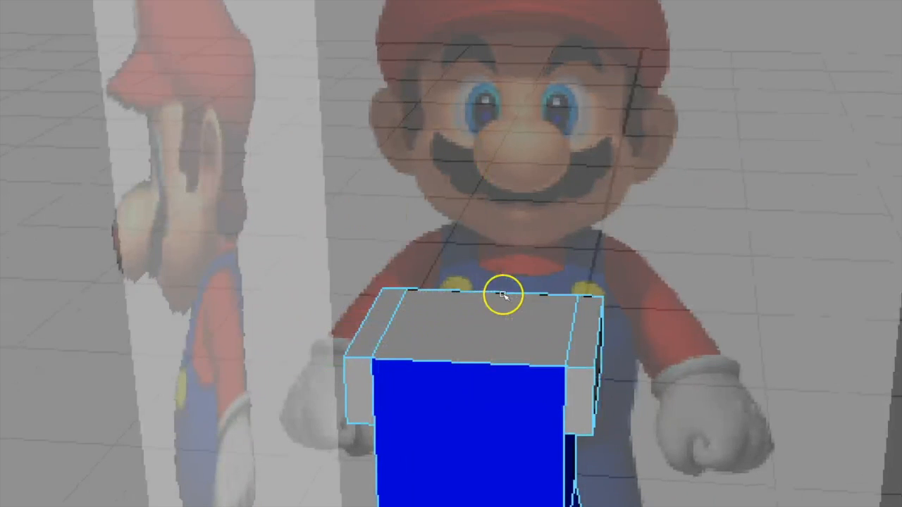
left_click_drag(533, 279, 522, 276, "alt")
key("ctrl+z")
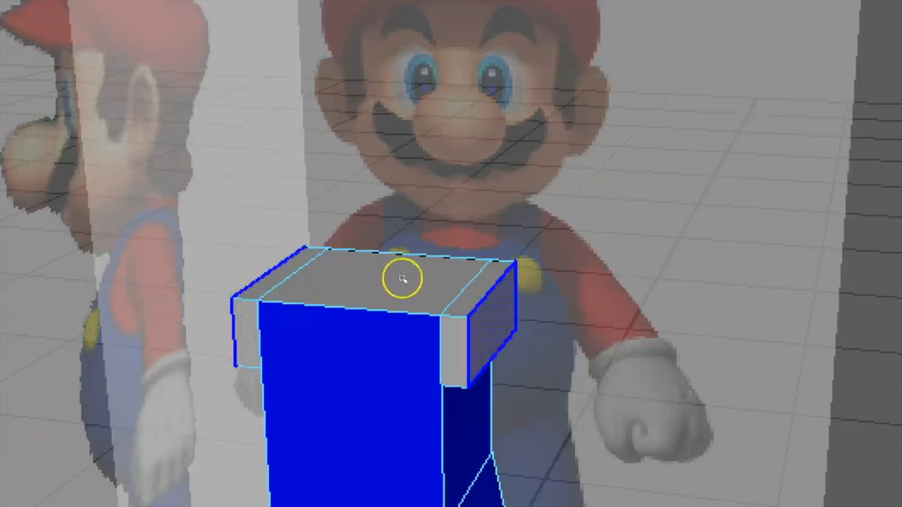
key("w")
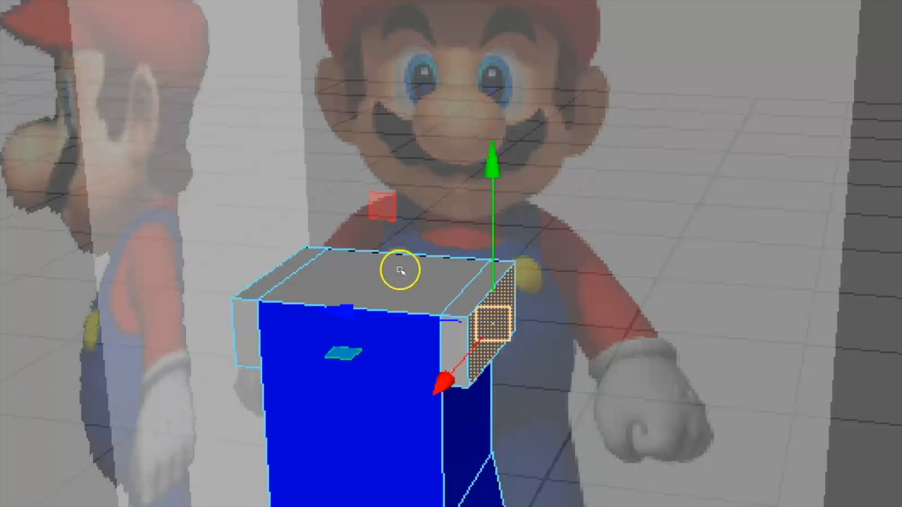
right_click(399, 270)
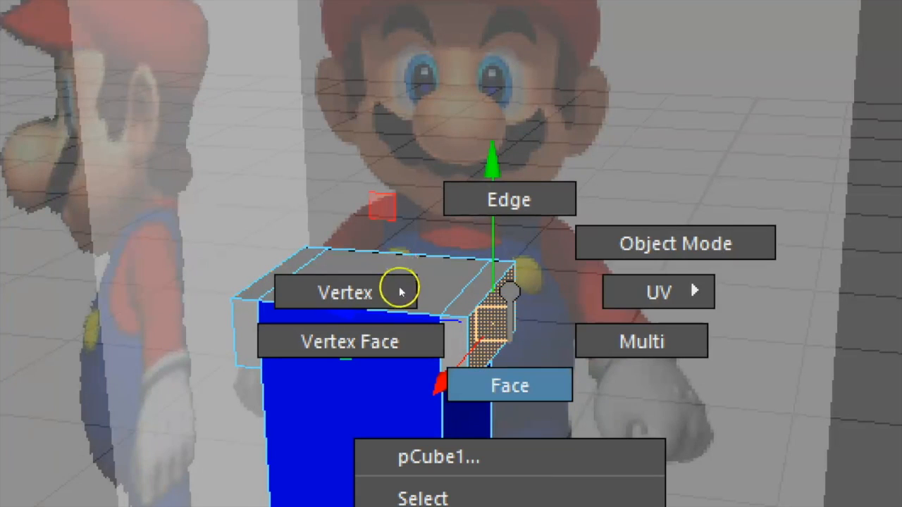
left_click(400, 293)
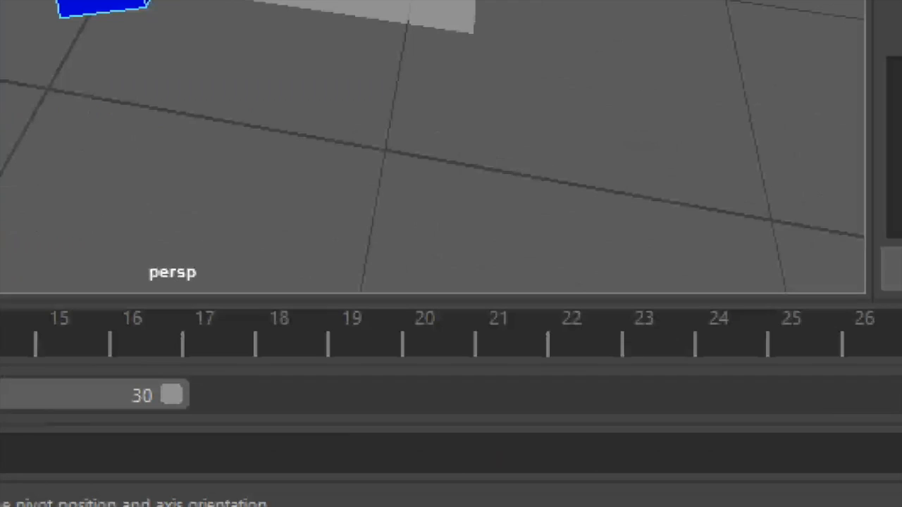
right_click(689, 504)
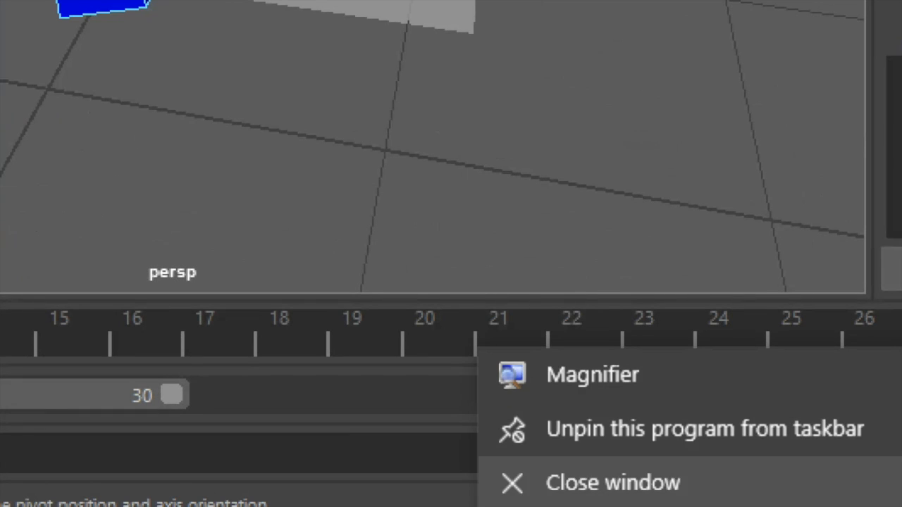
left_click(612, 484)
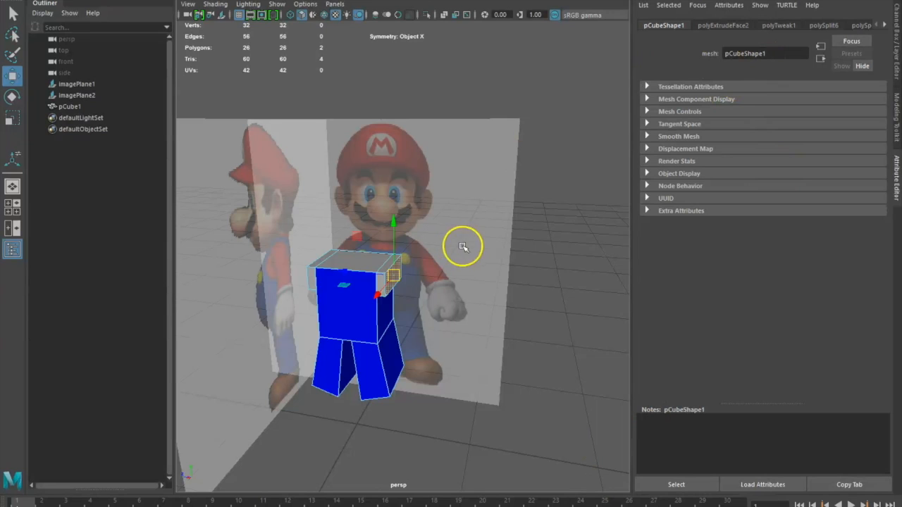
Step: Assign a new Phong material named shirtRed to the outer end faces of both shoulder blocks and set its color to red
right_click_drag(391, 272, 398, 506)
left_click(387, 275)
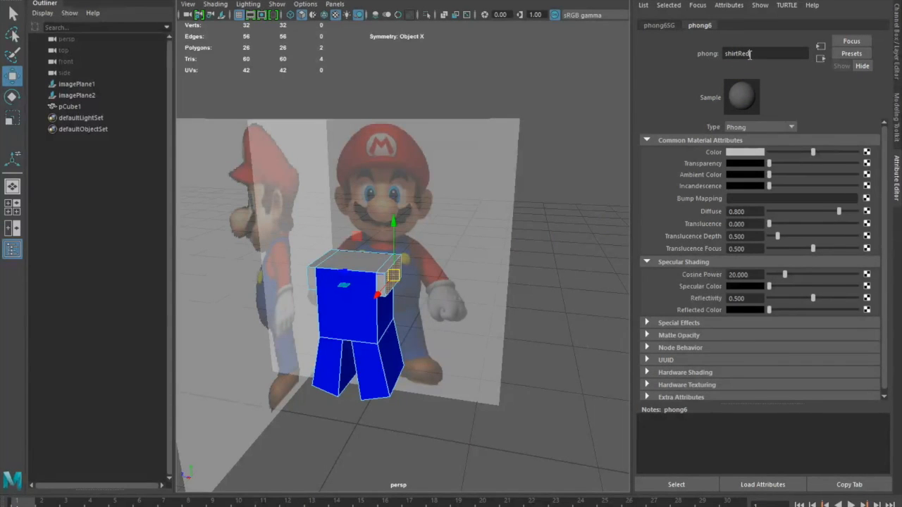
left_click(737, 154)
left_click(693, 123)
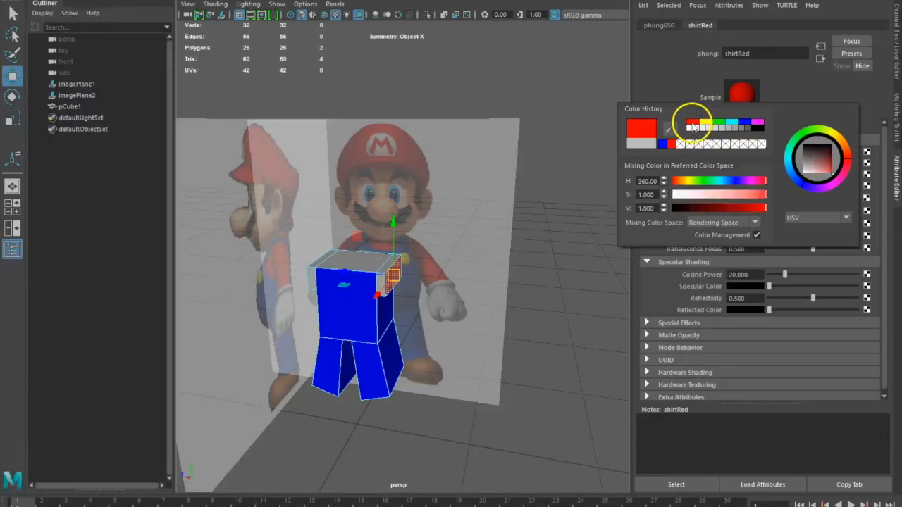
left_click(454, 263)
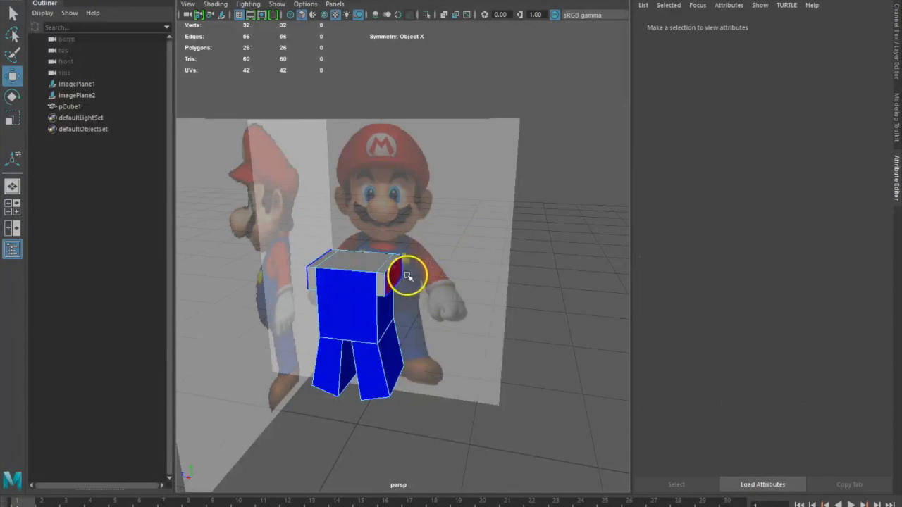
Step: Apply the existing shirtRed material to the front and top faces of both shoulder blocks
left_click(382, 286)
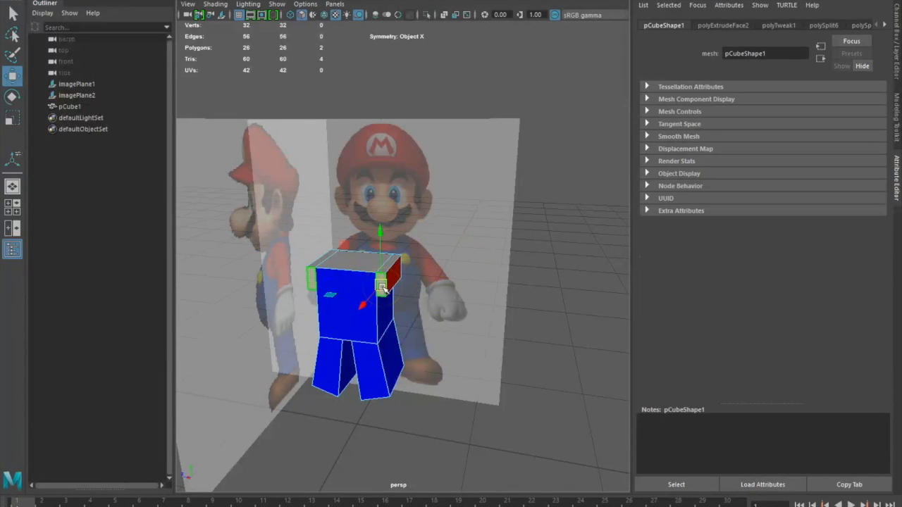
right_click(381, 286)
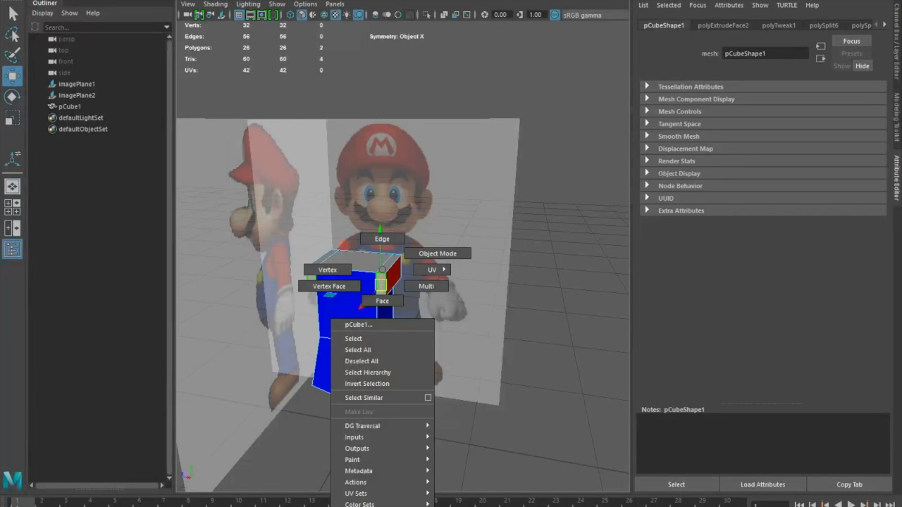
left_click(441, 388)
left_click_drag(477, 334, 419, 348, "alt")
left_click(387, 361)
right_click(386, 360)
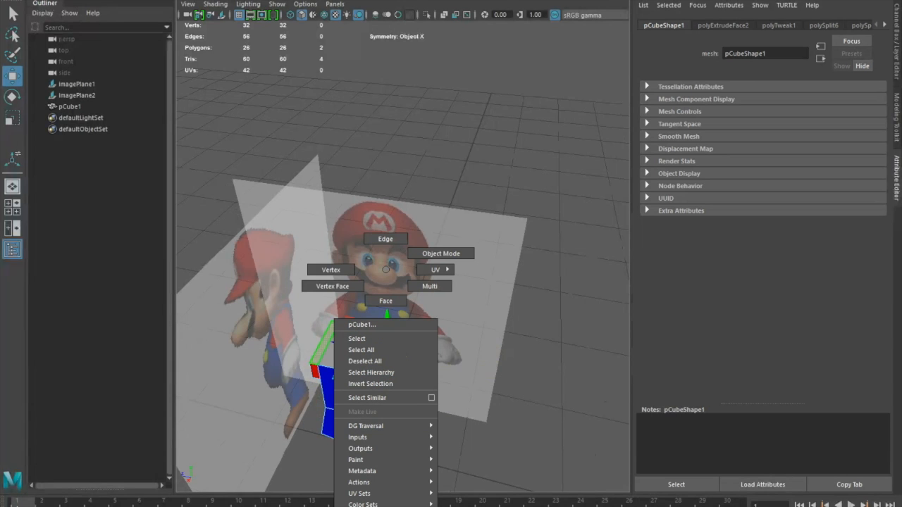
left_click(477, 449)
Step: Apply the existing shirtRed material to the back faces of both shoulder blocks
left_click_drag(513, 361, 352, 372, "alt")
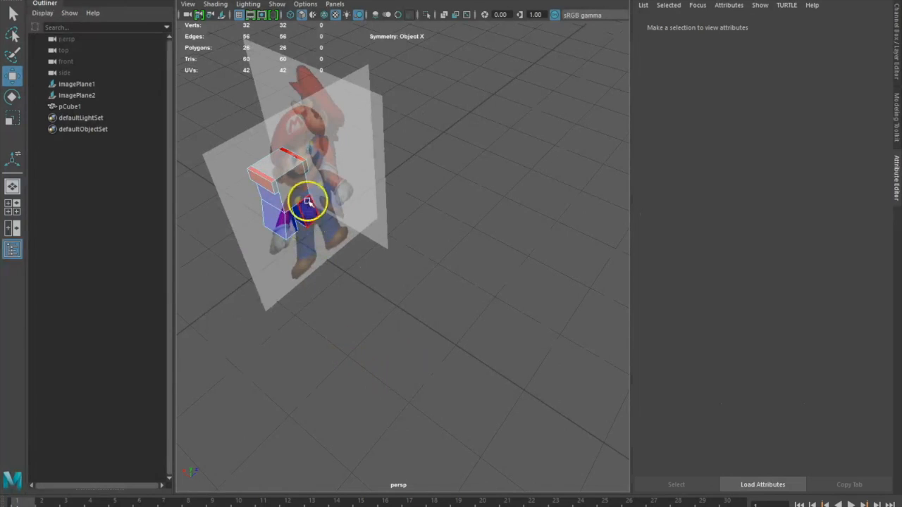
left_click(277, 189)
right_click(276, 189)
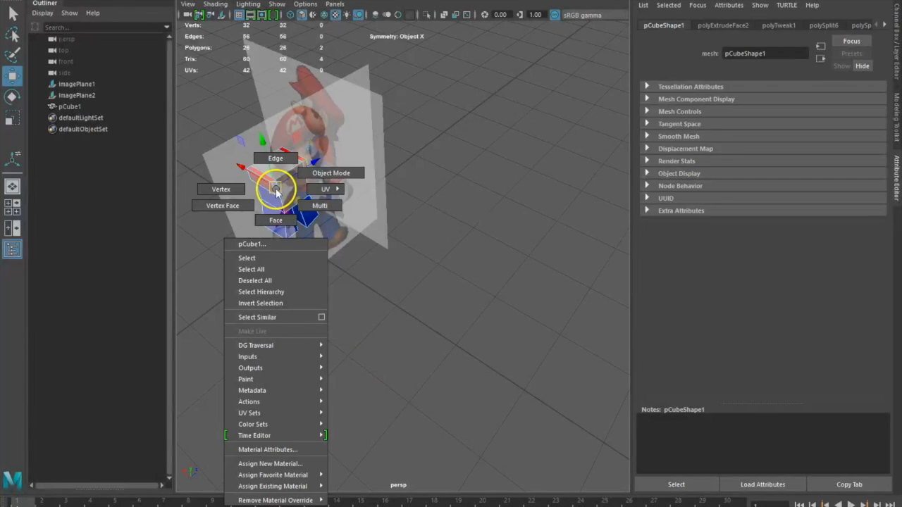
mouse_move(286, 486)
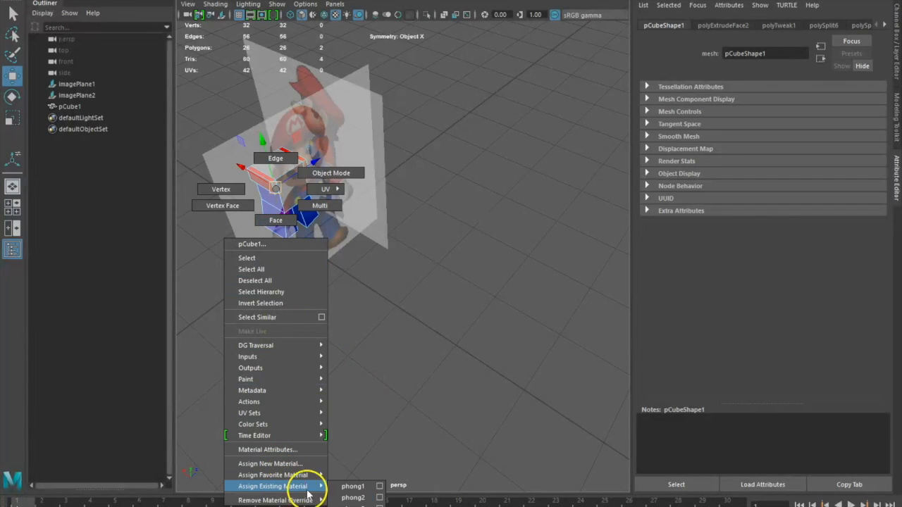
left_click(352, 502)
left_click(367, 311)
Step: Try to apply the existing phong2 material to the torso's back face between the shoulder blocks
left_click(300, 189)
right_click(302, 190)
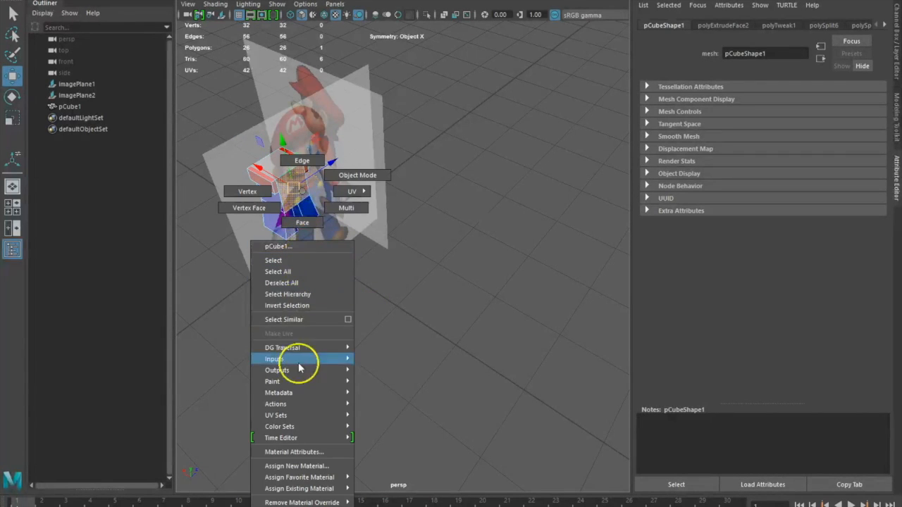
mouse_move(304, 489)
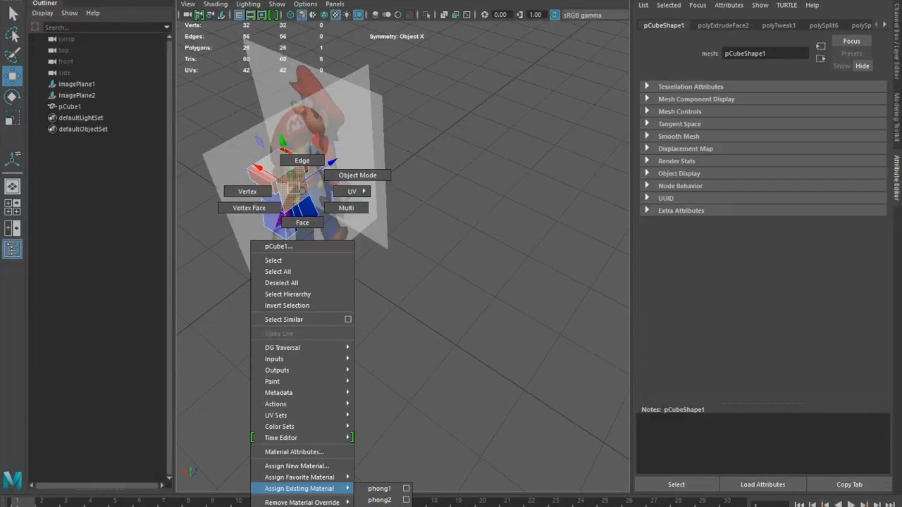
left_click(379, 500)
left_click(405, 364)
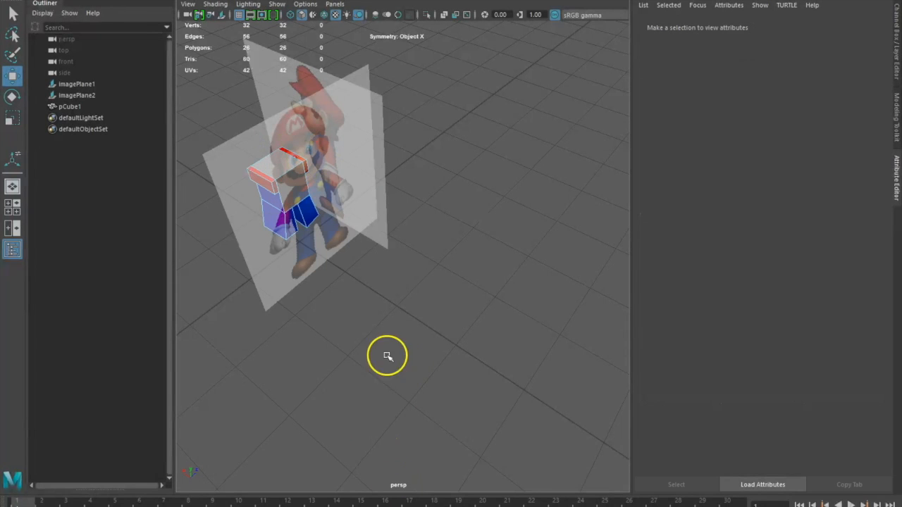
left_click(296, 191)
right_click_drag(300, 188, 381, 506)
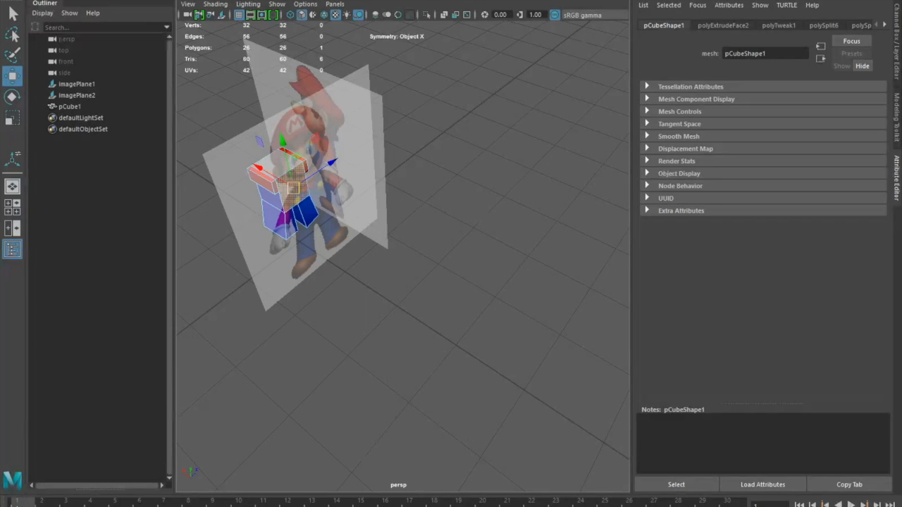
left_click(392, 389)
Step: Apply the existing blue suit material to the torso's back face and deselect it
left_click(297, 191)
scroll(344, 233, "up", 4)
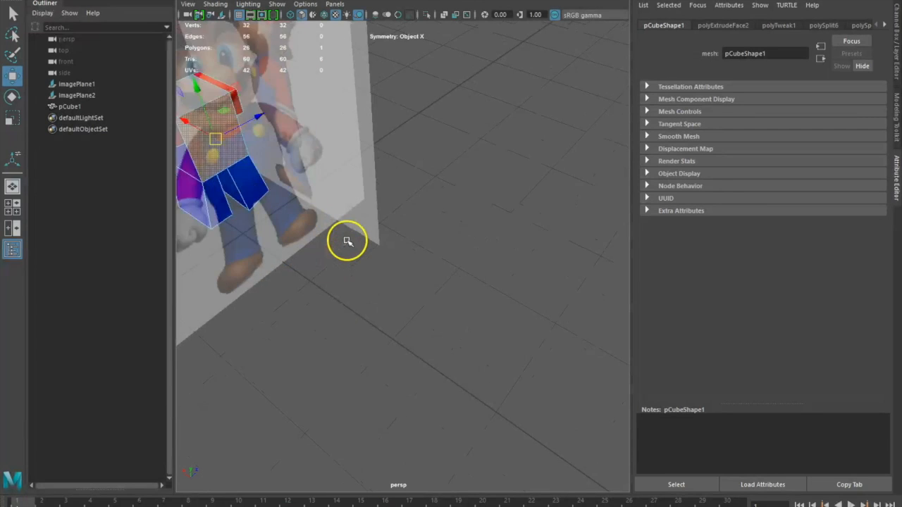
left_click_drag(274, 253, 418, 278, "alt")
left_click(419, 278)
left_click(252, 202)
right_click_drag(262, 247, 239, 491)
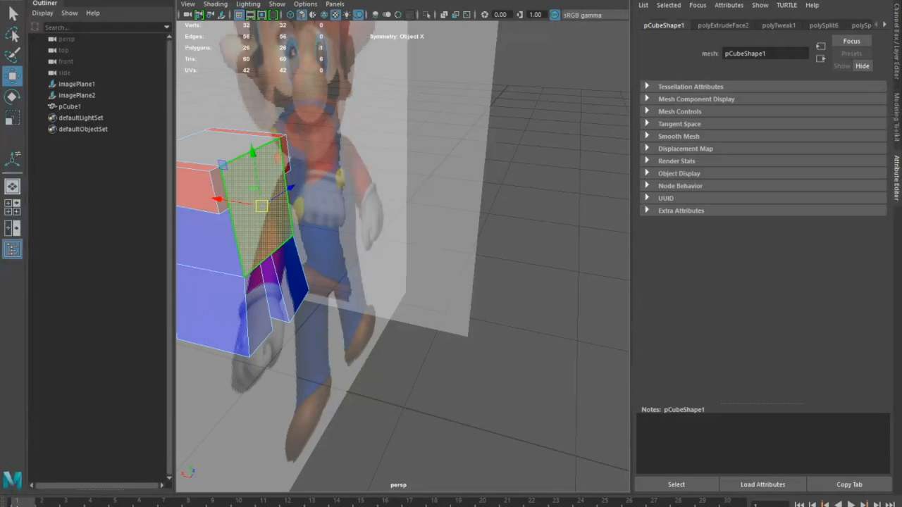
right_click_drag(269, 241, 269, 241)
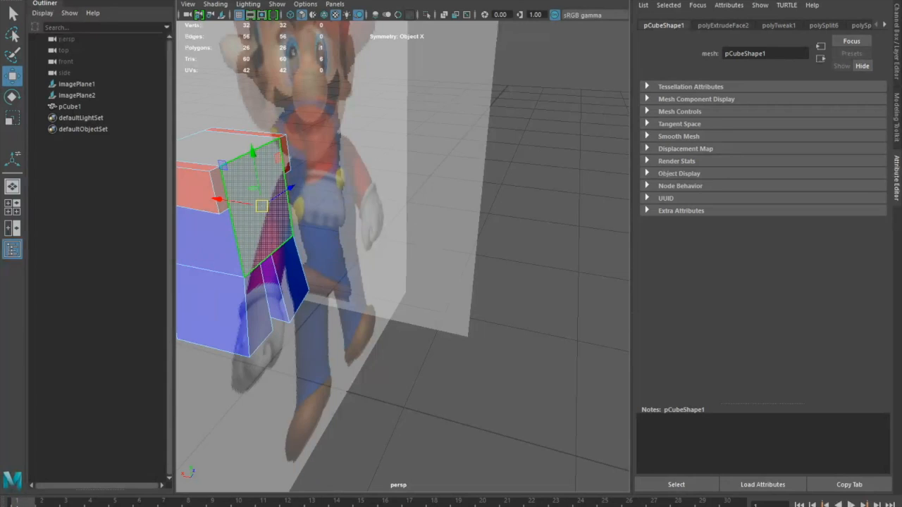
left_click(379, 388)
Step: Lower the rear inner corner vertex at the bottom of the leg to even out the leg's underside
left_click_drag(249, 406, 352, 417, "alt")
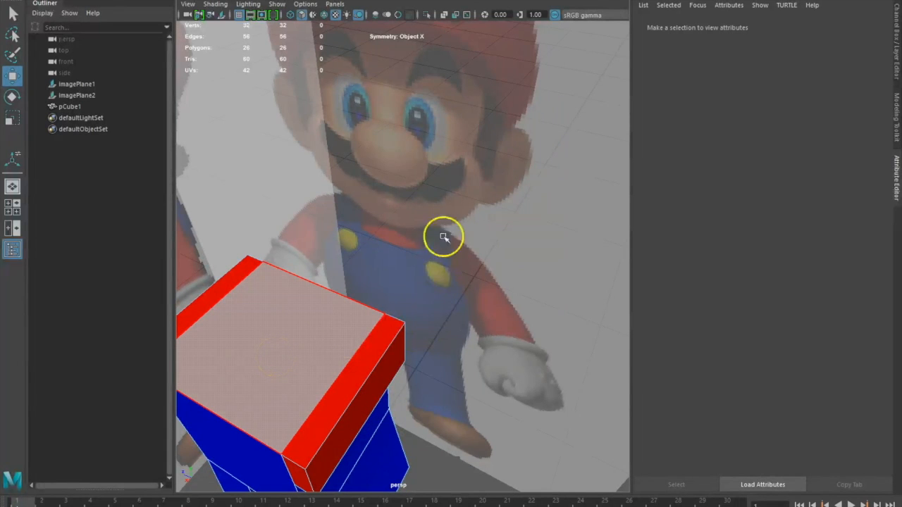
left_click_drag(487, 343, 522, 311, "alt")
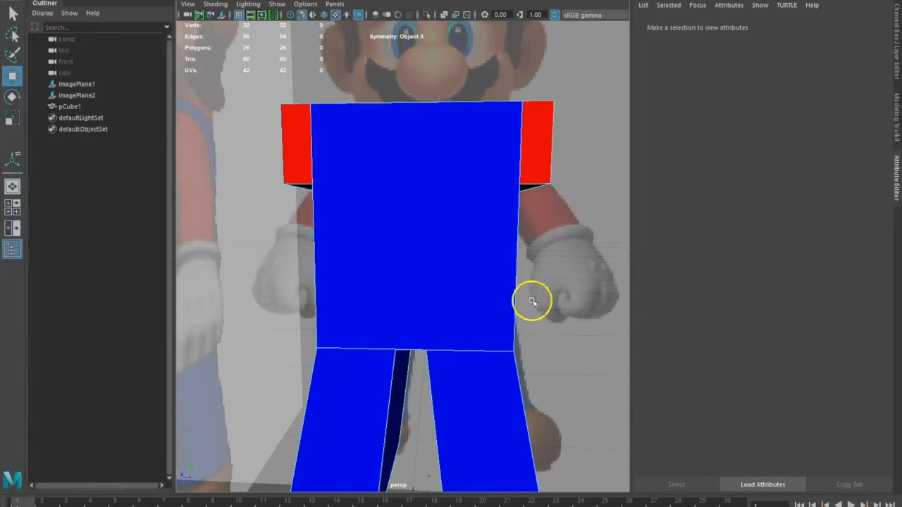
right_click_drag(601, 304, 590, 306, "alt")
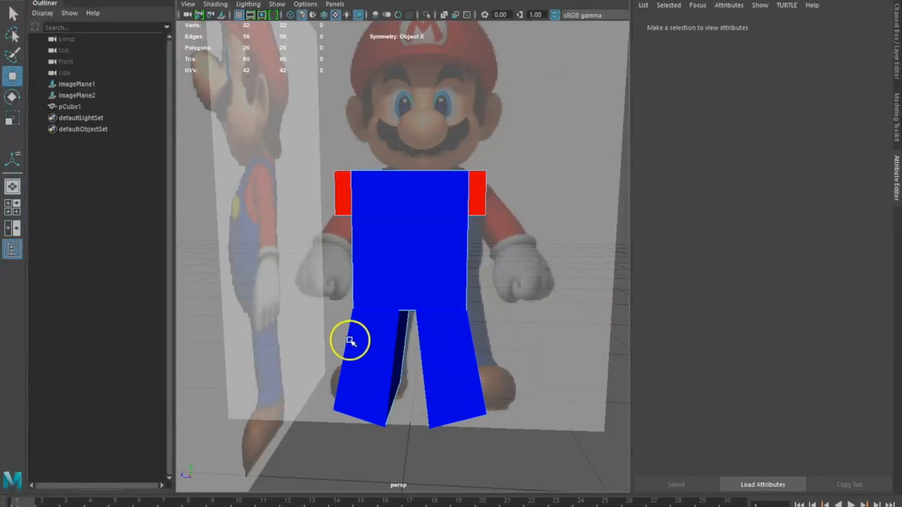
left_click_drag(302, 330, 279, 307, "alt")
left_click_drag(304, 316, 310, 315, "alt")
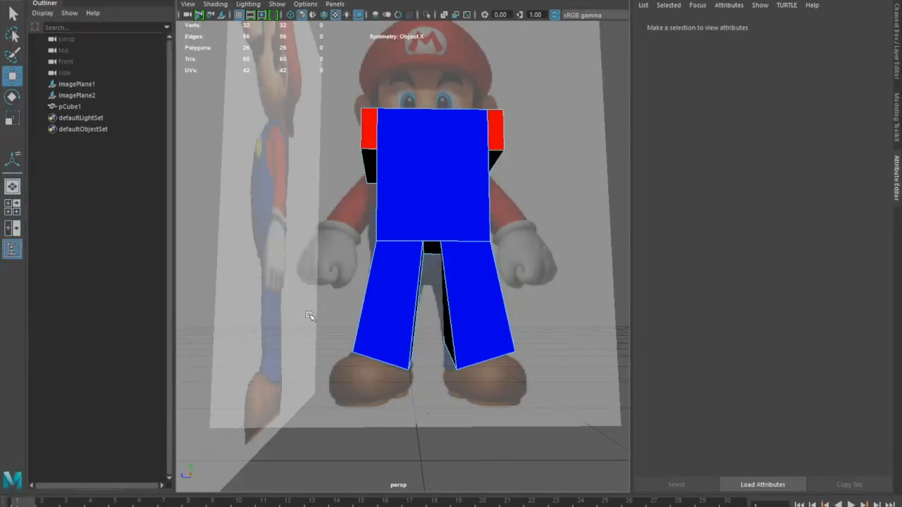
left_click_drag(479, 378, 387, 365, "alt")
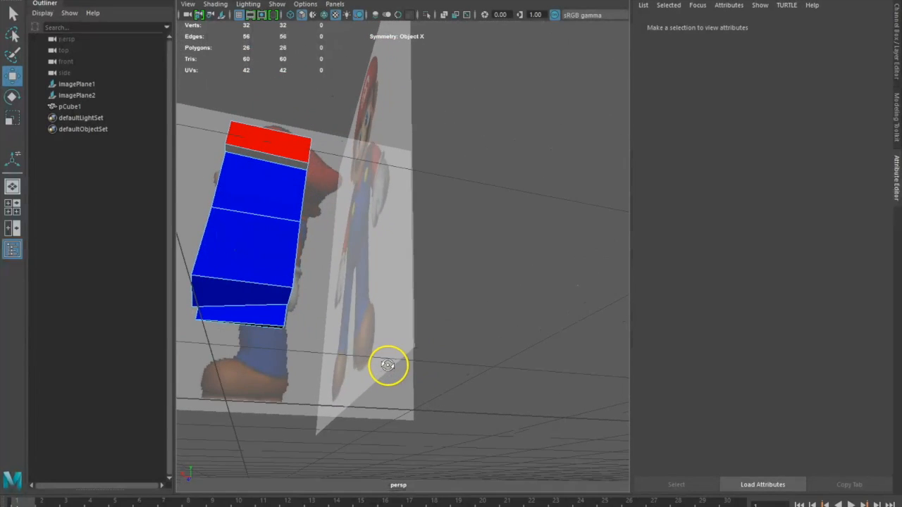
right_click(267, 297)
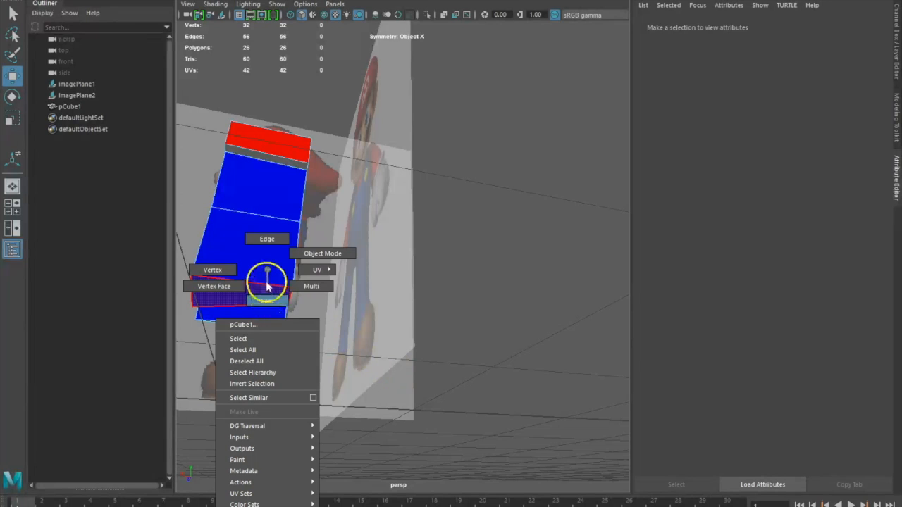
left_click(265, 239)
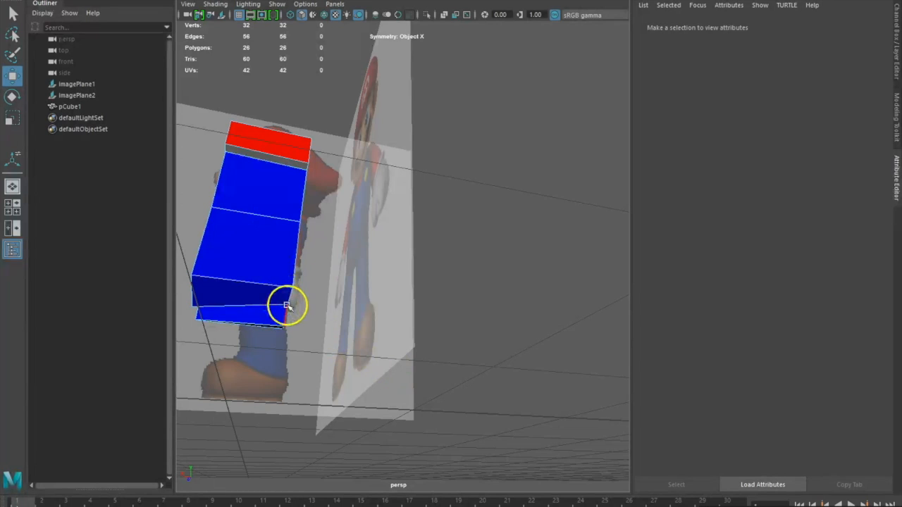
right_click_drag(276, 270, 234, 271)
left_click(287, 304)
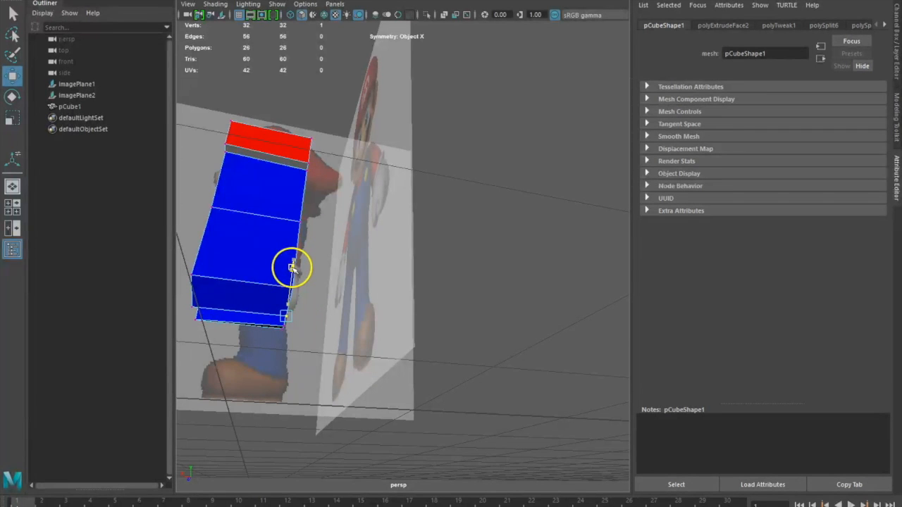
left_click_drag(311, 289, 413, 306, "alt")
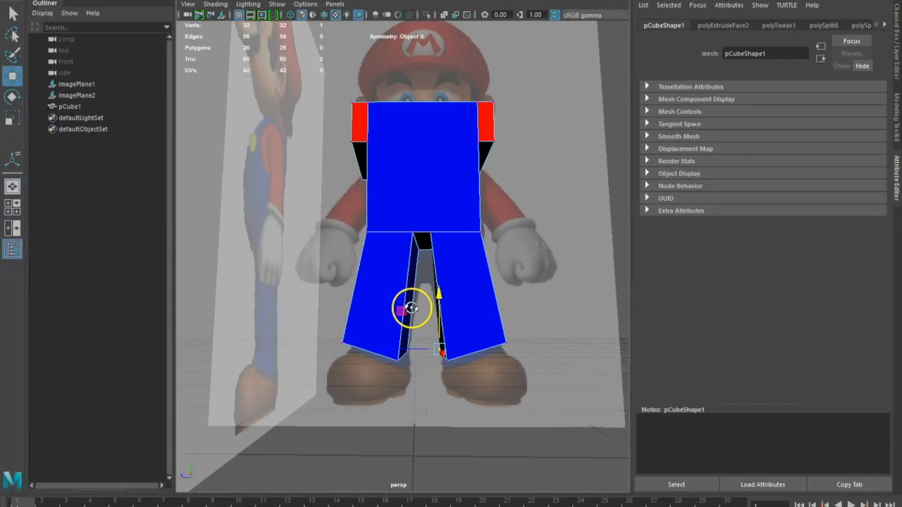
left_click(459, 400)
Step: Cut a horizontal edge across the front faces of both legs just above the knees with the Multi-Cut tool
mouse_move(541, 397)
left_mouse_down("alt")
mouse_move(547, 390)
mouse_move(530, 390)
mouse_move(554, 405)
left_mouse_up("alt")
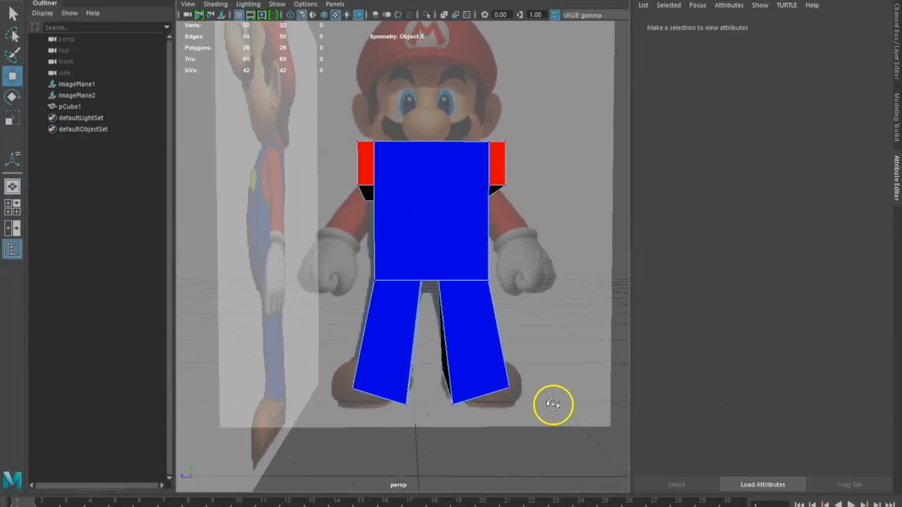
right_click_drag(419, 356, 390, 305)
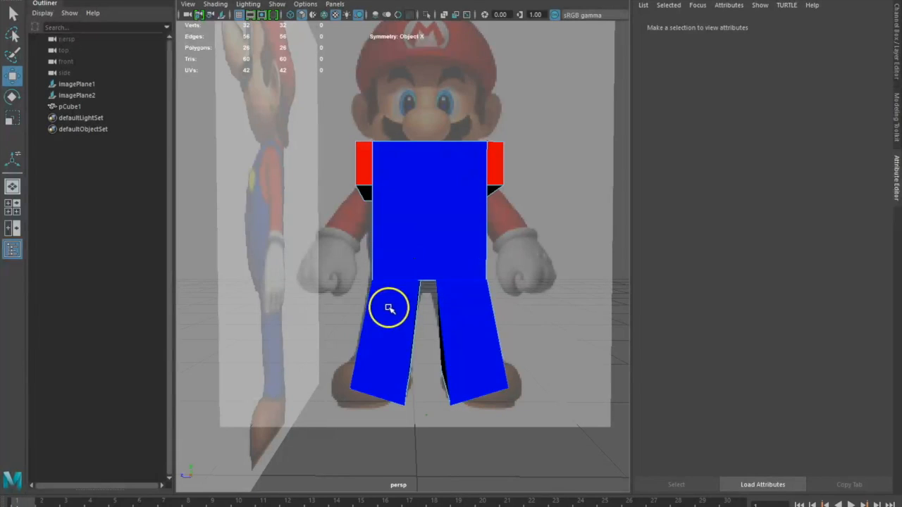
left_click(384, 333)
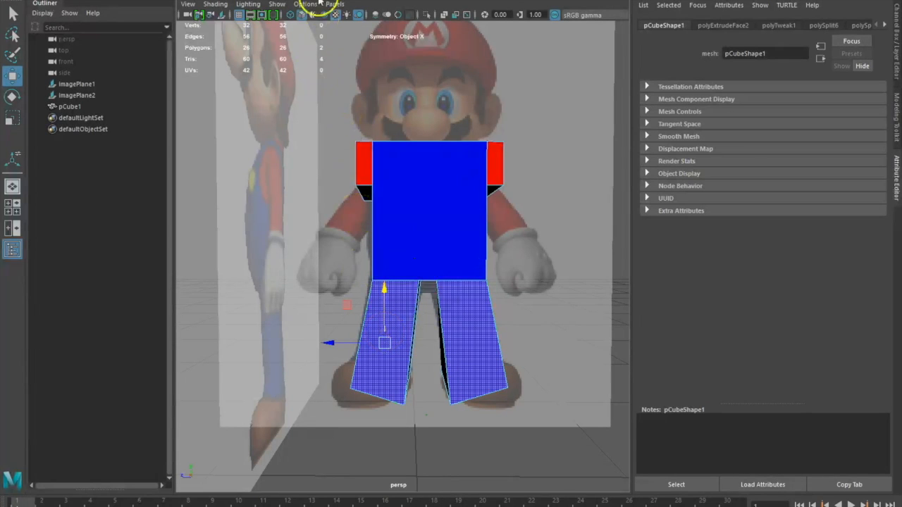
key("ctrl+shift+x")
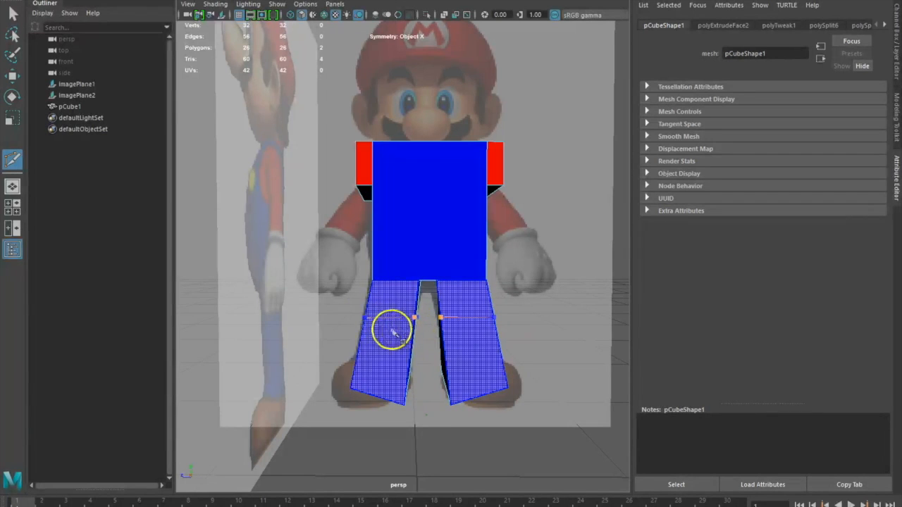
left_click(13, 14)
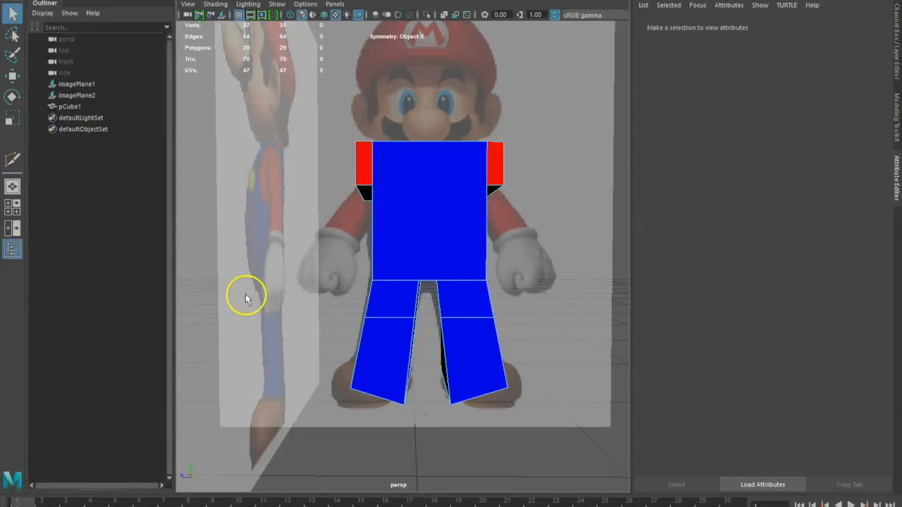
Step: Cut a second edge across the front of both legs, slightly below the first, to form a knee band
left_click(13, 160)
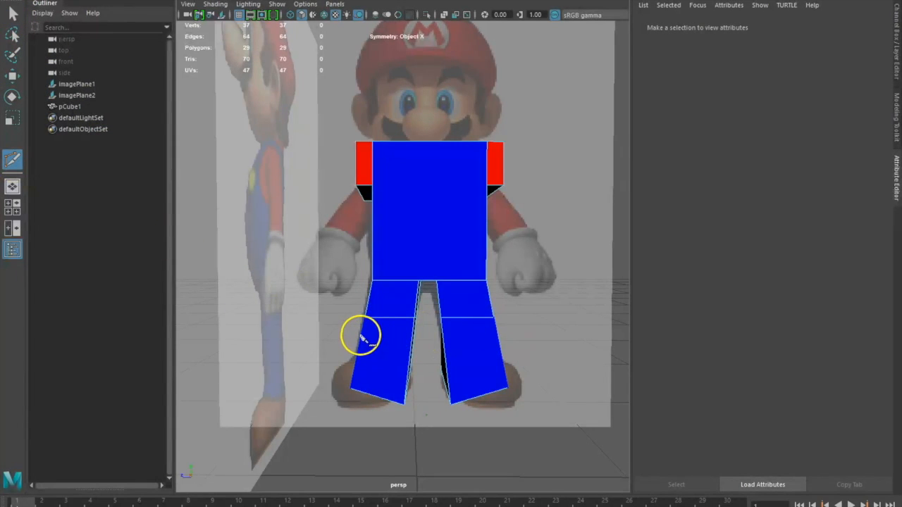
left_click(412, 343, "ctrl")
left_click(12, 76)
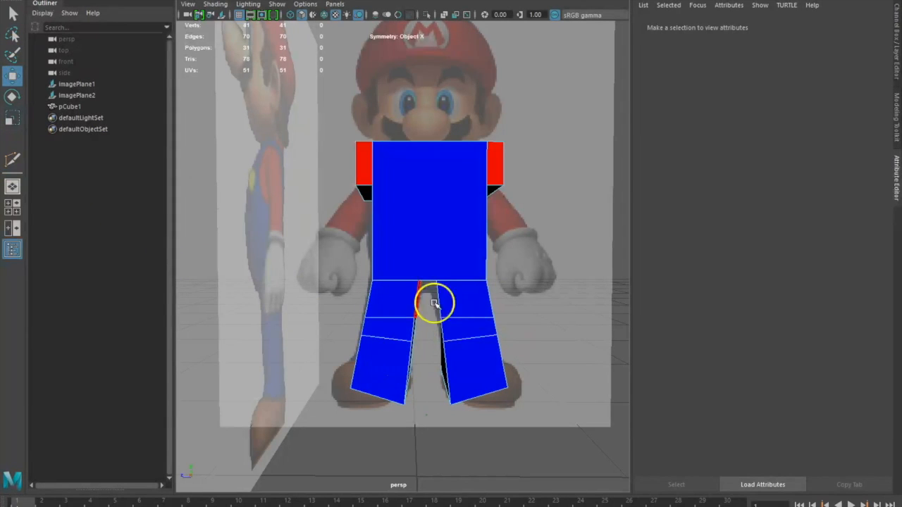
Step: Move the front knee faces between the two cuts on both legs forward, and deselect them
mouse_move(552, 326)
left_mouse_down("alt")
mouse_move(493, 324)
mouse_move(552, 324)
left_mouse_up("alt")
right_click_drag(444, 323, 443, 311)
left_click(438, 327)
left_click_drag(434, 328, 519, 356, "alt")
left_click_drag(403, 369, 212, 300, "alt")
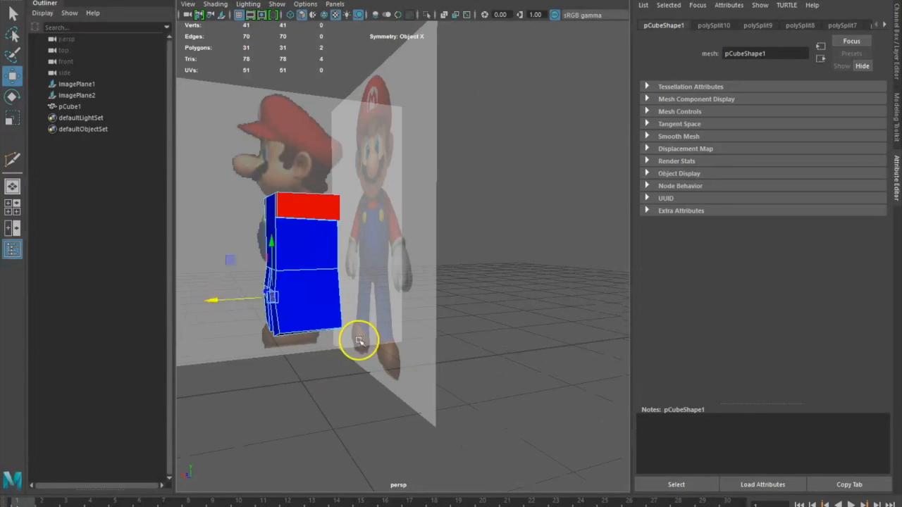
left_click(359, 342)
Step: Reselect the front knee faces of both legs and nudge them slightly further forward
scroll(272, 336, "up", 3)
left_click_drag(237, 322, 354, 334, "alt")
scroll(356, 334, "up", 3)
scroll(356, 334, "up", 2)
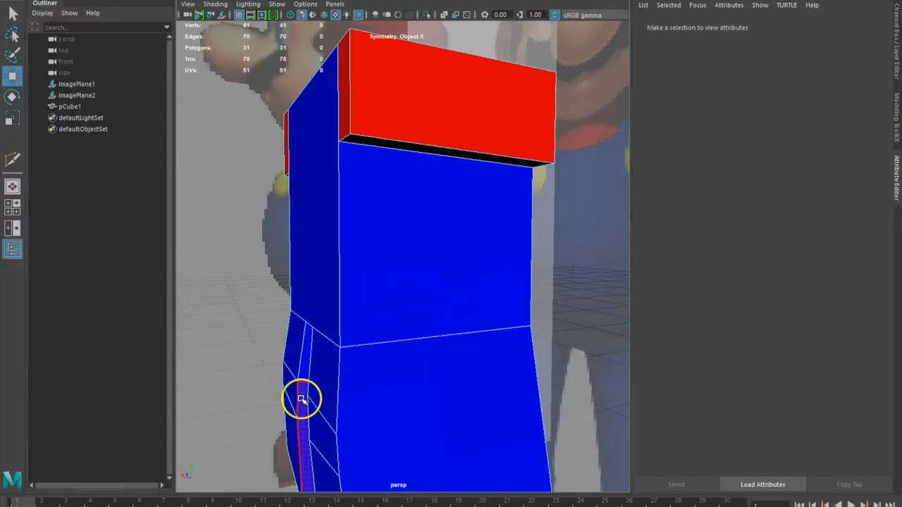
left_click_drag(374, 434, 372, 395, "alt")
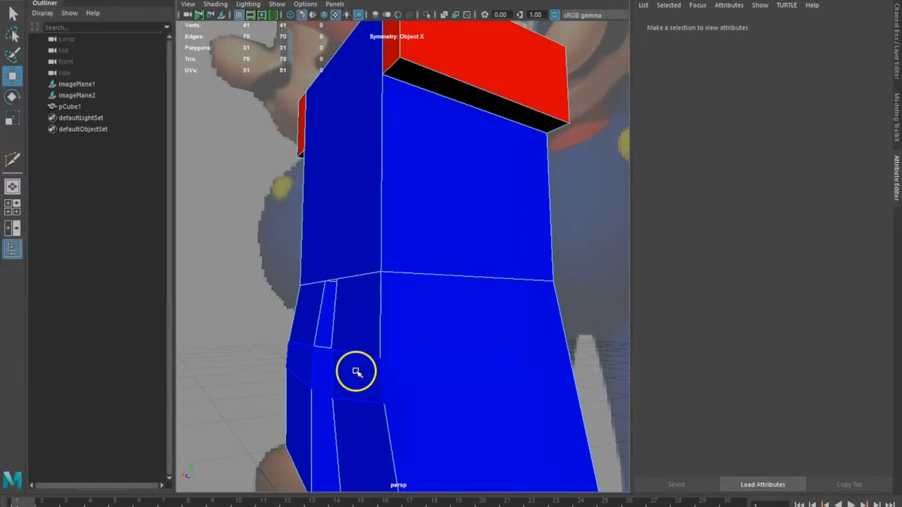
left_click(364, 392)
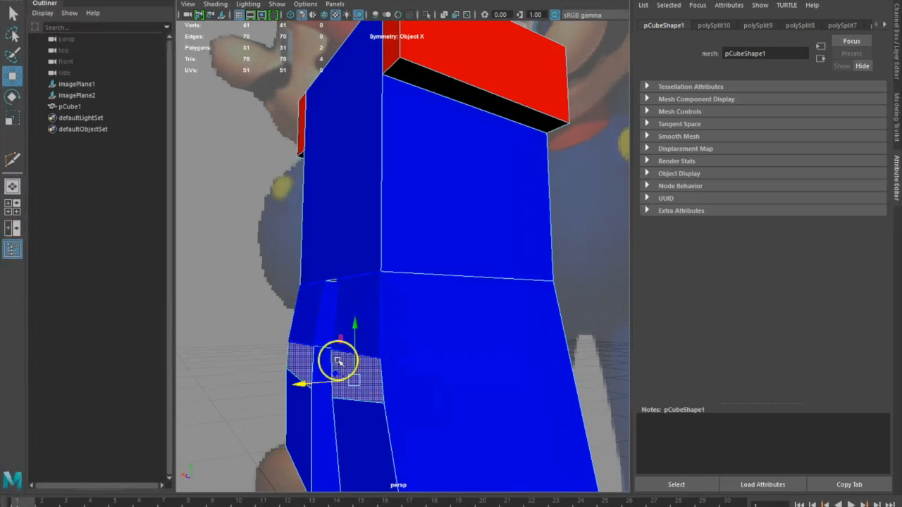
left_click_drag(302, 385, 297, 389)
Step: Cut a horizontal edge across the back faces of both legs at the upper knee height with Multi-Cut
left_click_drag(406, 397, 333, 398, "alt")
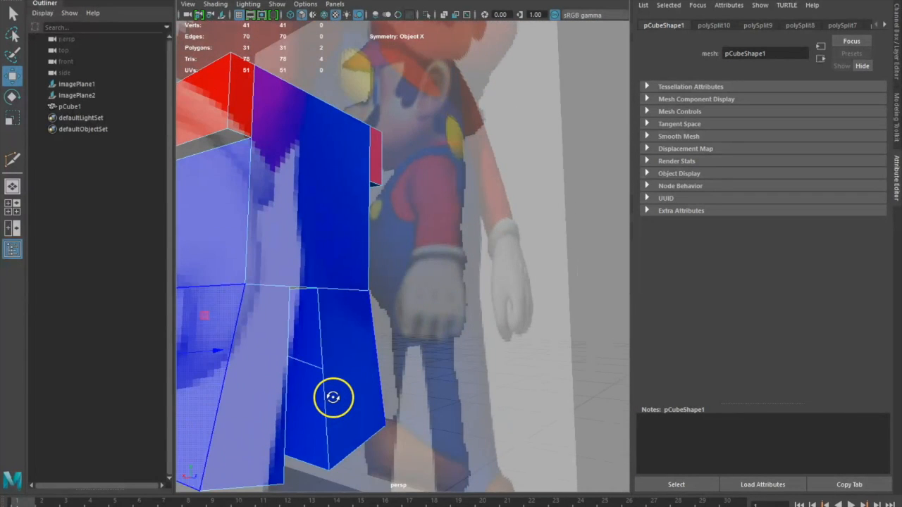
left_click(333, 399)
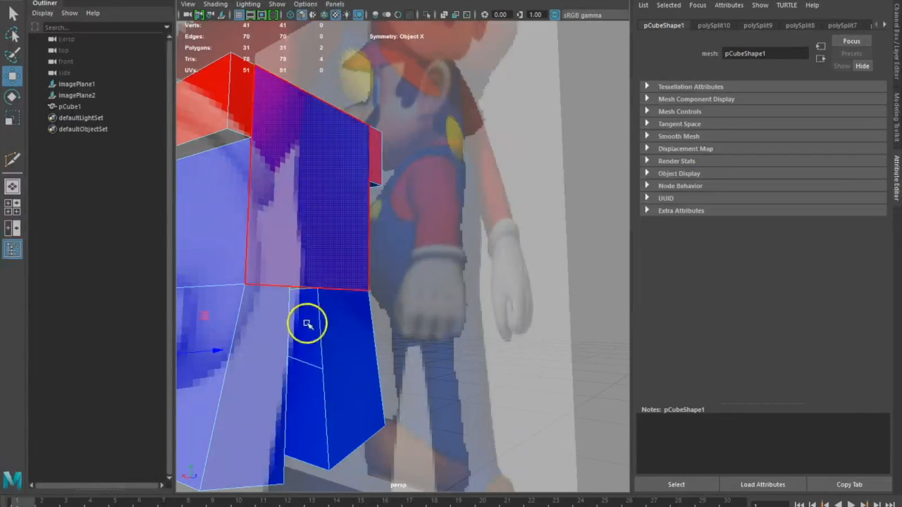
key("g")
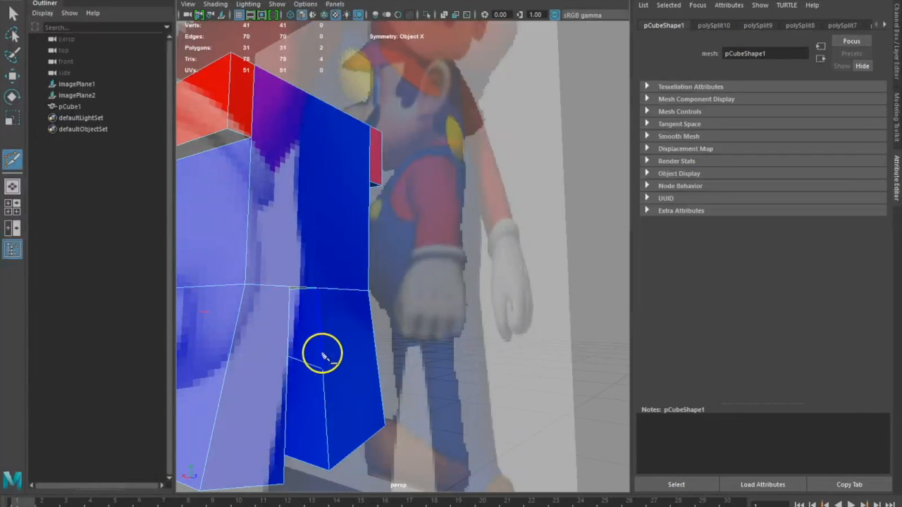
mouse_move(258, 413)
left_mouse_down("alt")
mouse_move(425, 408)
mouse_move(258, 411)
left_mouse_up("alt")
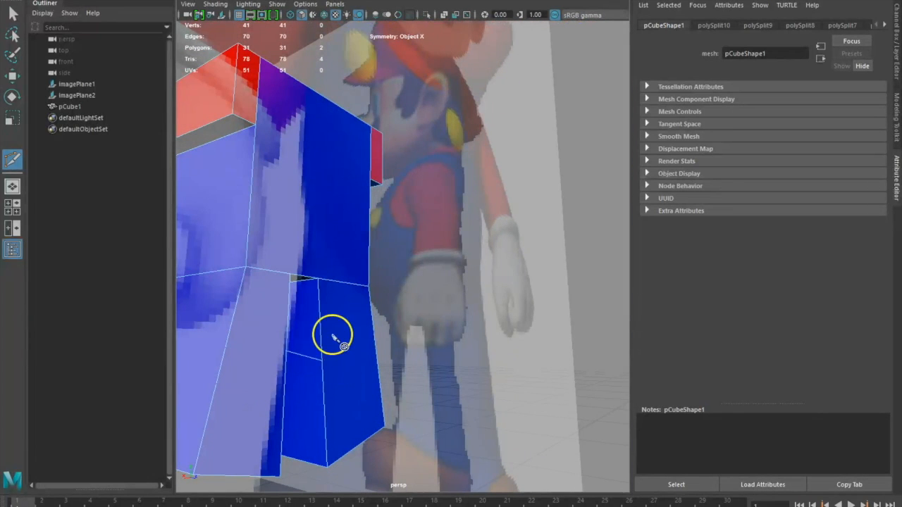
left_click(375, 342)
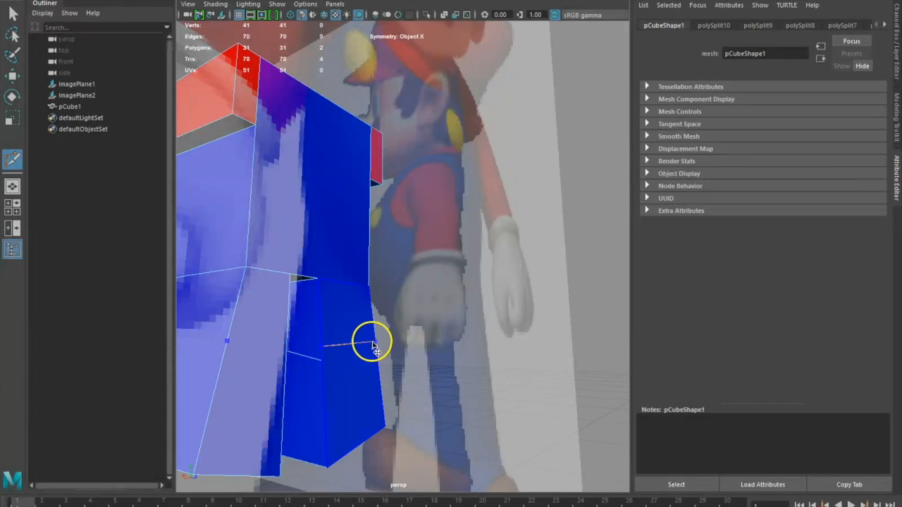
left_click(12, 13)
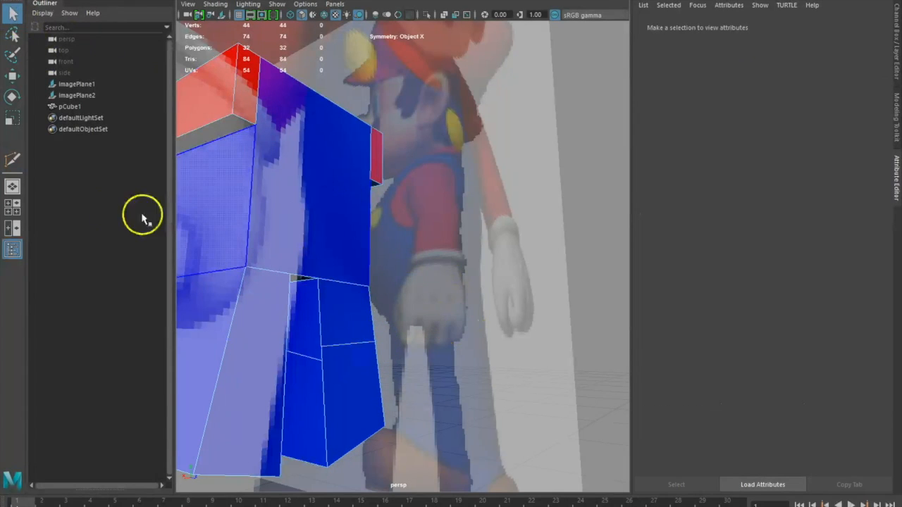
Step: Cut a second horizontal edge across the back of the leg with Multi-Cut, slightly below the upper knee cut
left_click(12, 159)
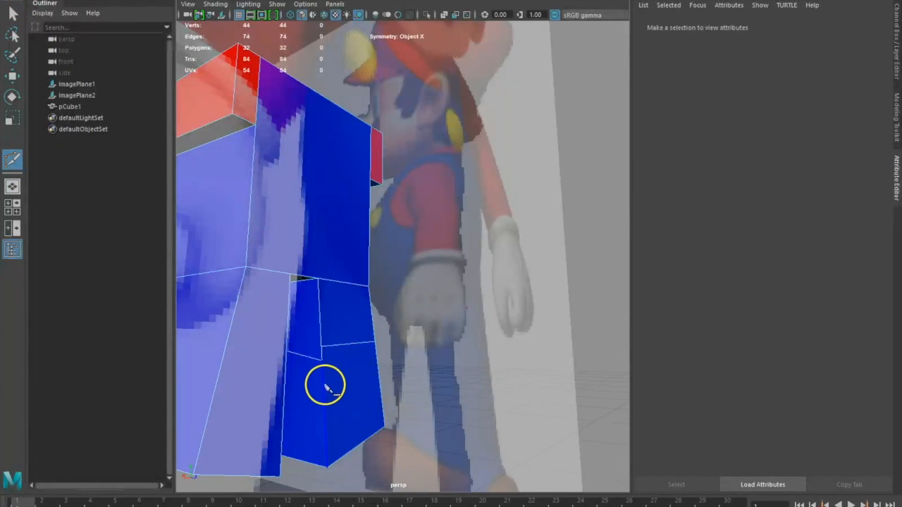
left_click(384, 381)
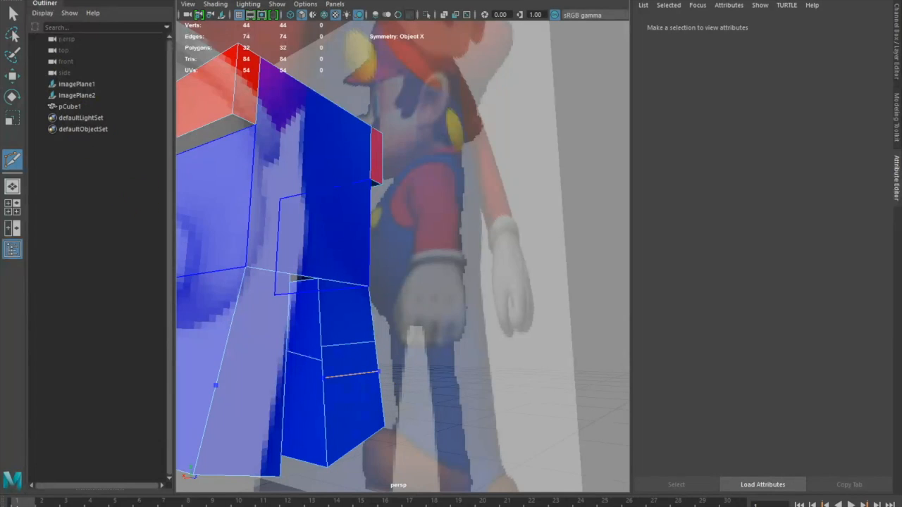
left_click(12, 13)
Step: Extrude the back knee face between the two cuts on the leg
left_click(339, 369)
right_click_drag(340, 369, 343, 303)
left_click_drag(338, 402, 334, 425, "alt")
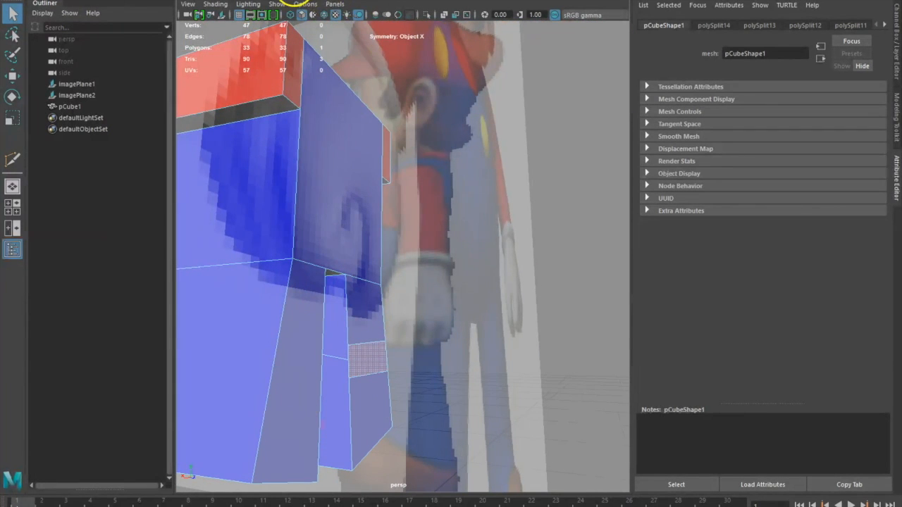
key("ctrl+e")
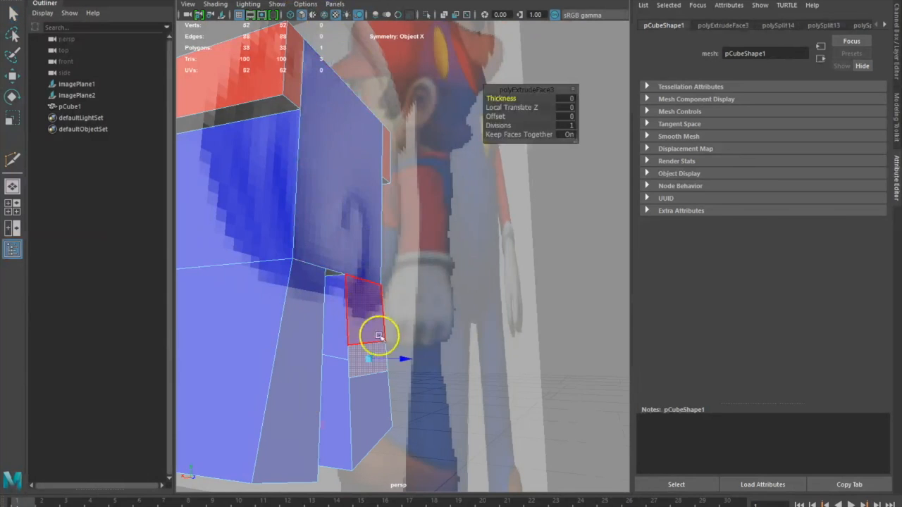
left_click_drag(407, 360, 401, 362)
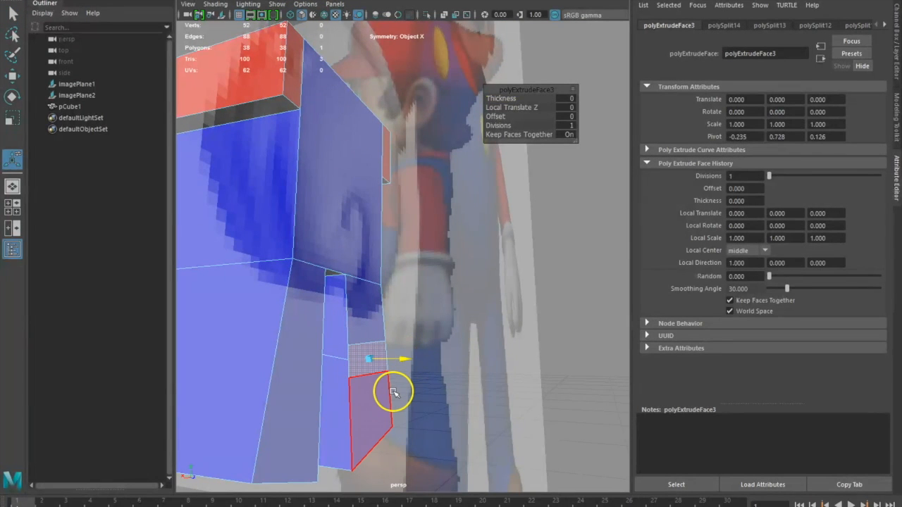
Step: Push the extruded back knee face inward into the leg with the Move tool
left_click(11, 77)
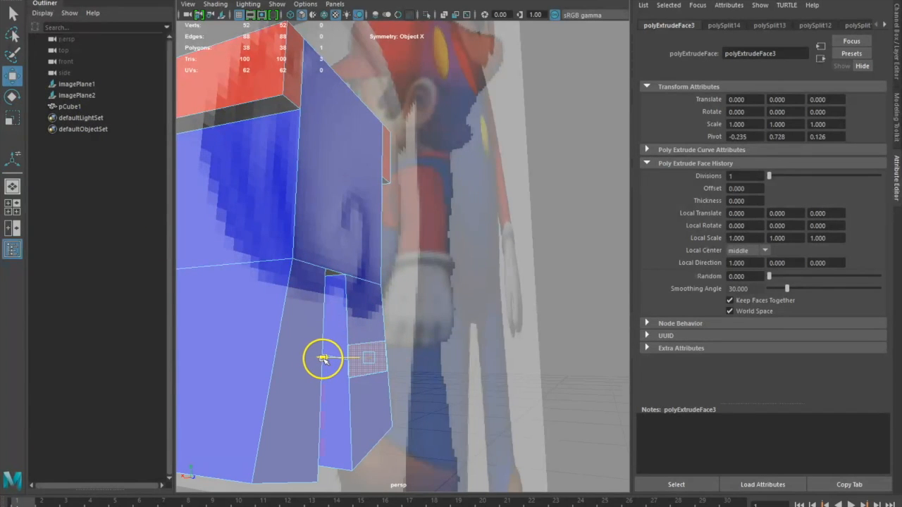
left_click_drag(430, 412, 464, 411, "alt")
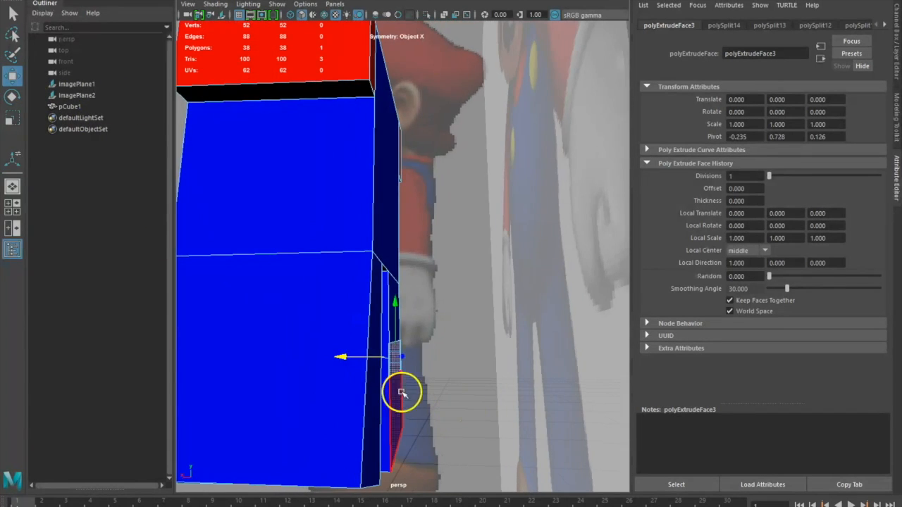
left_click_drag(384, 351, 328, 361)
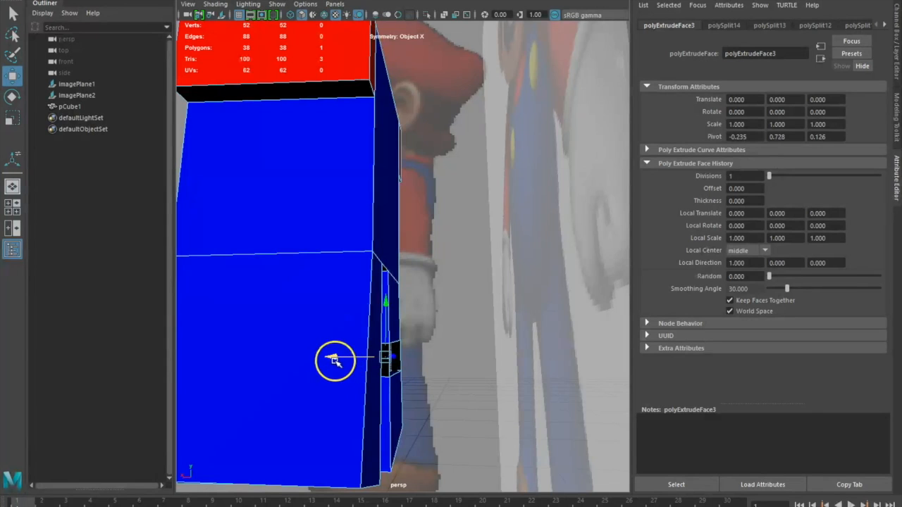
left_click(396, 344)
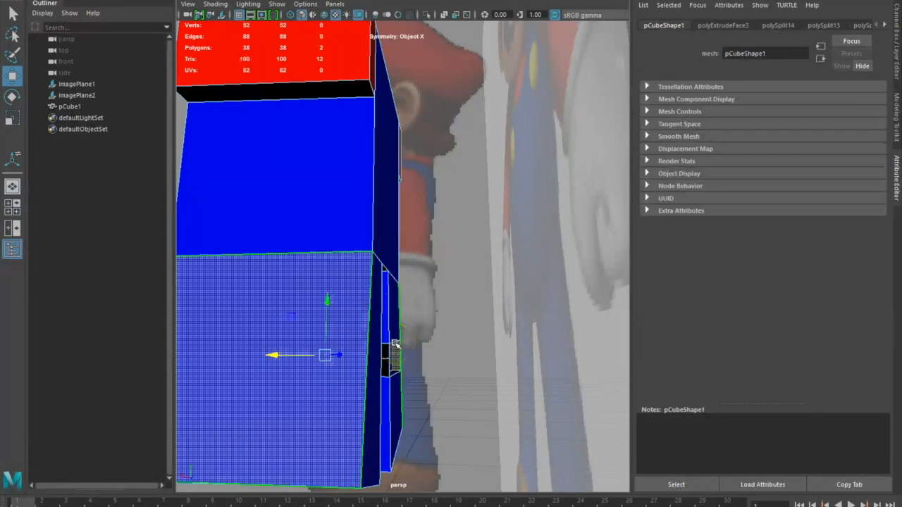
Step: Switch to edge selection and move the upper edge of the back knee face inward into the leg
right_click(396, 346)
right_click_drag(394, 303, 393, 237)
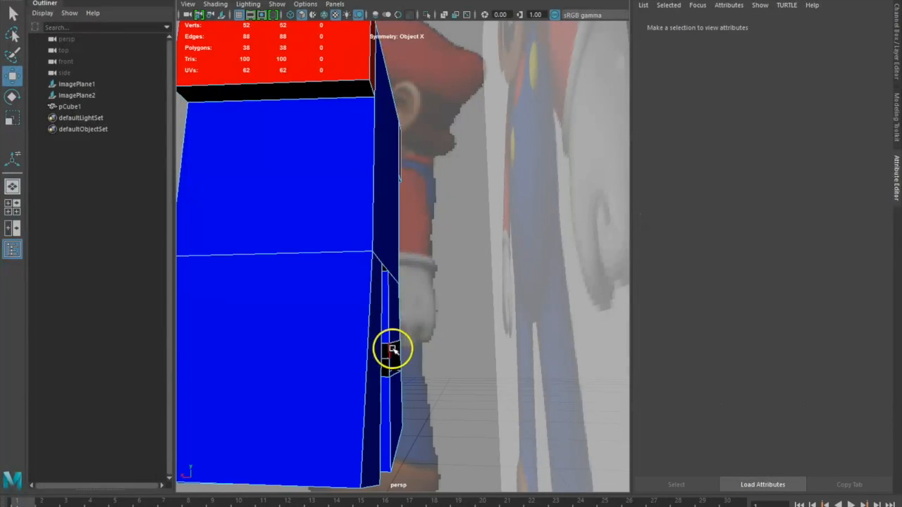
left_click(398, 340)
left_click_drag(341, 342, 337, 343)
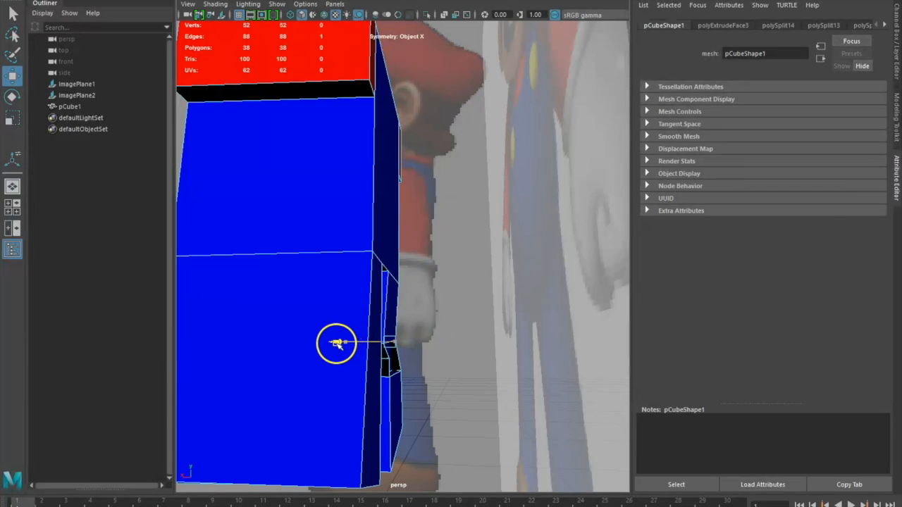
Step: Undo the inward moves of the back knee face and its upper edge, and clear the selection
scroll(448, 424, "down", 4)
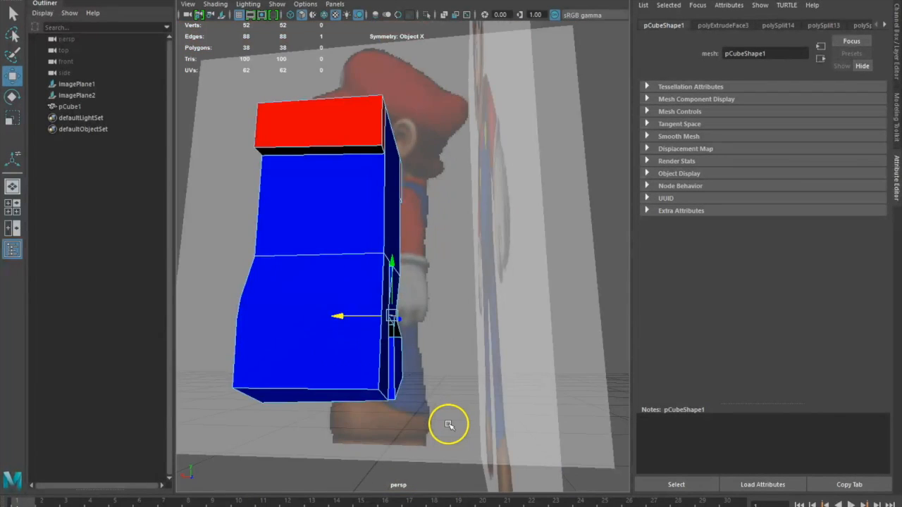
scroll(448, 423, "down", 2)
scroll(448, 417, "up", 6)
left_click_drag(447, 414, 439, 414, "alt")
key("ctrl+e")
key("ctrl+z")
left_click(442, 416)
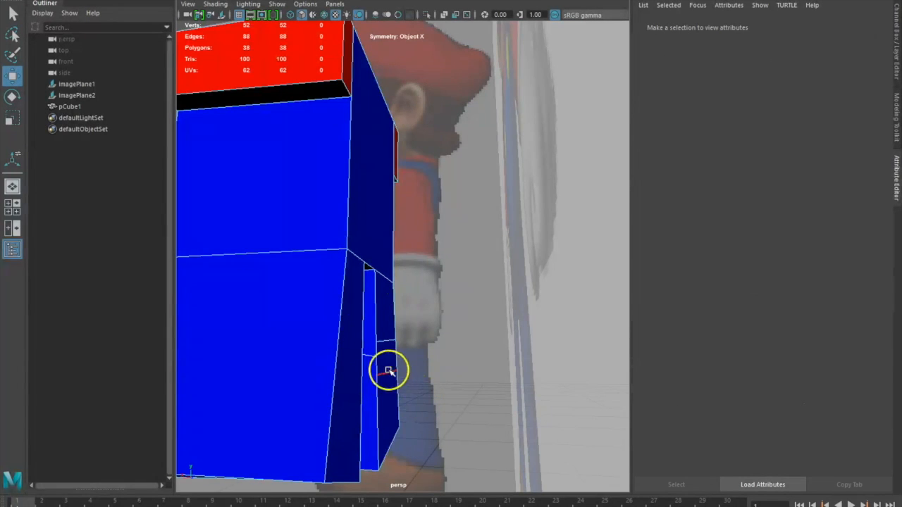
Step: Move the upper edge of the back knee band slightly inward into the leg, and ease it partly back out
left_click(387, 342)
left_click_drag(333, 343, 327, 345)
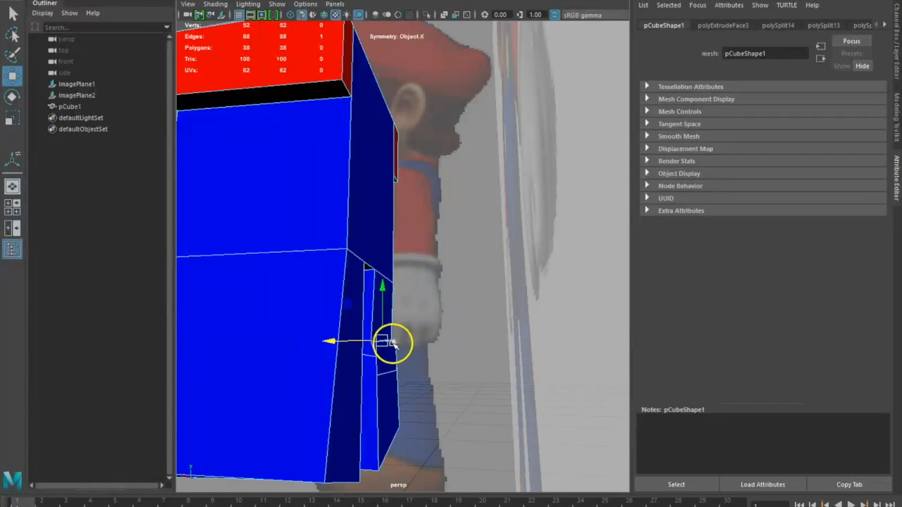
left_click_drag(327, 346, 335, 348)
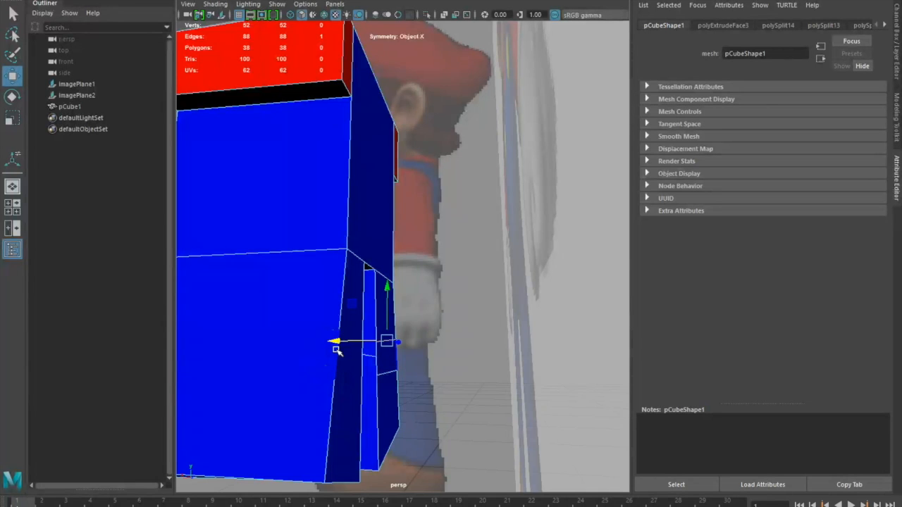
left_click(113, 475)
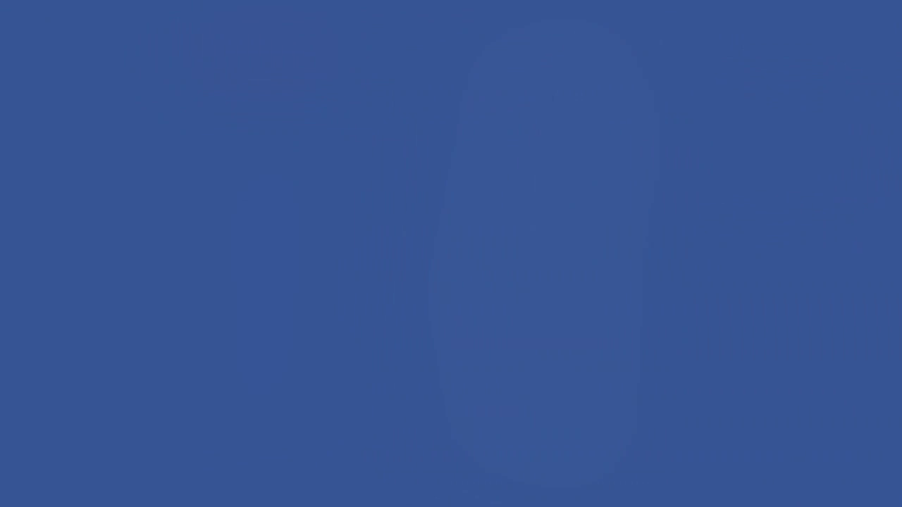